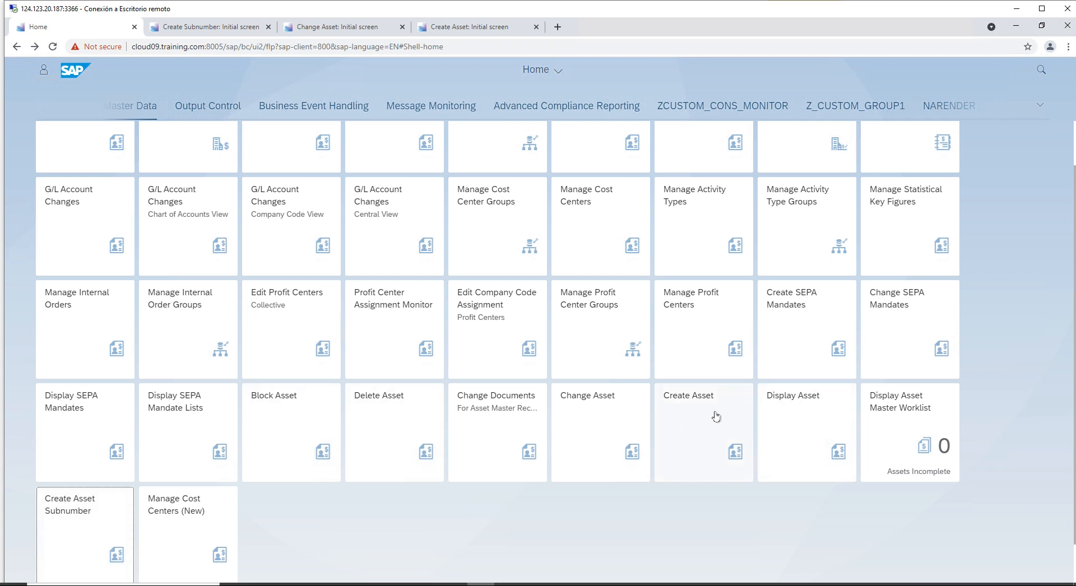
In Create Asset, choose asset class 3100 (Vehicles) for company code 2703 and continue to the new asset's master data
left_click(467, 32)
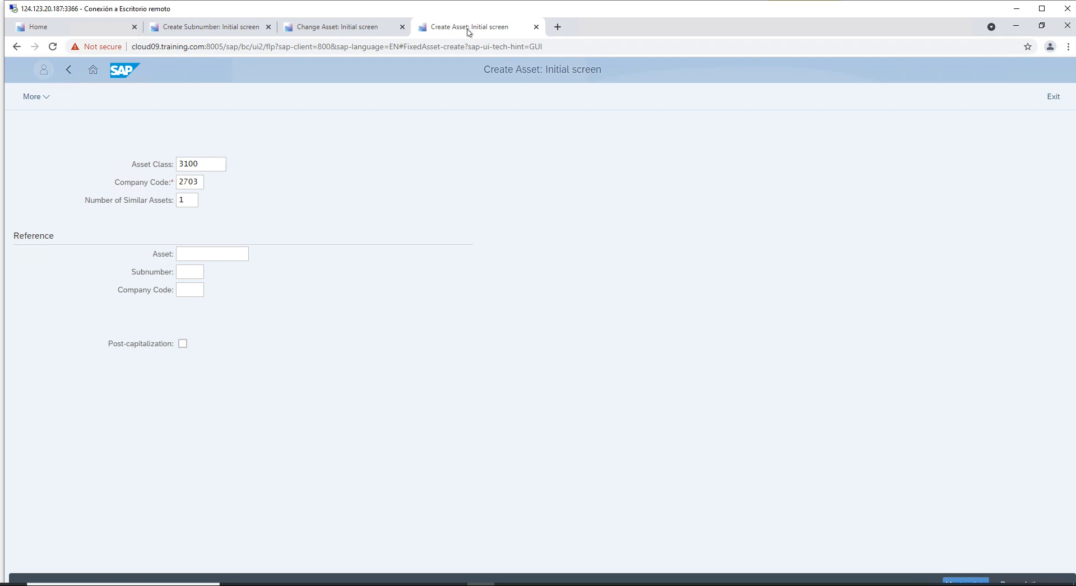
left_click(1041, 9)
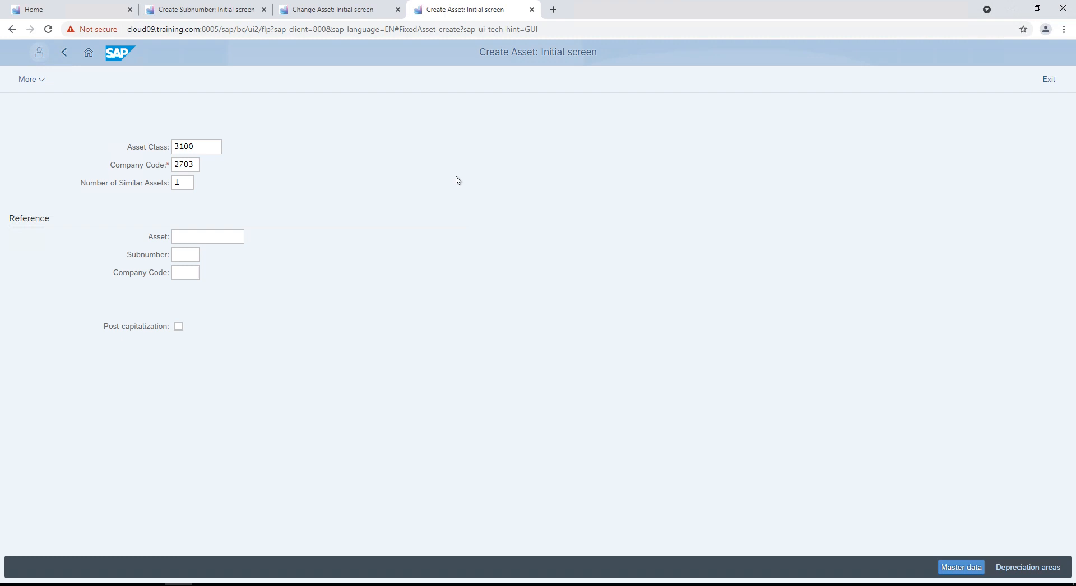
left_click_drag(190, 147, 110, 164)
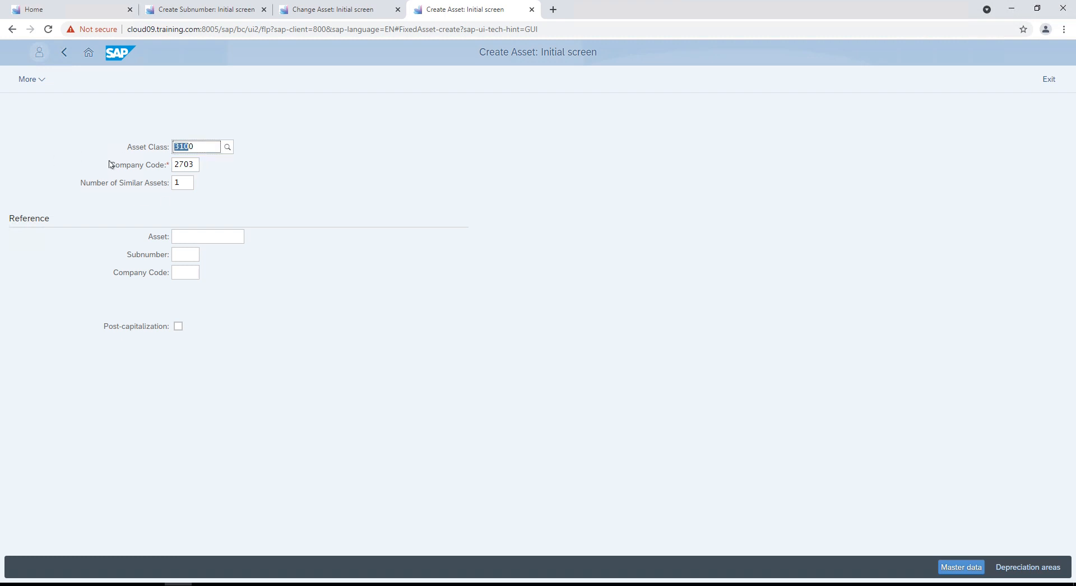
key("Delete")
key("Delete")
left_click(365, 163)
left_click(221, 149)
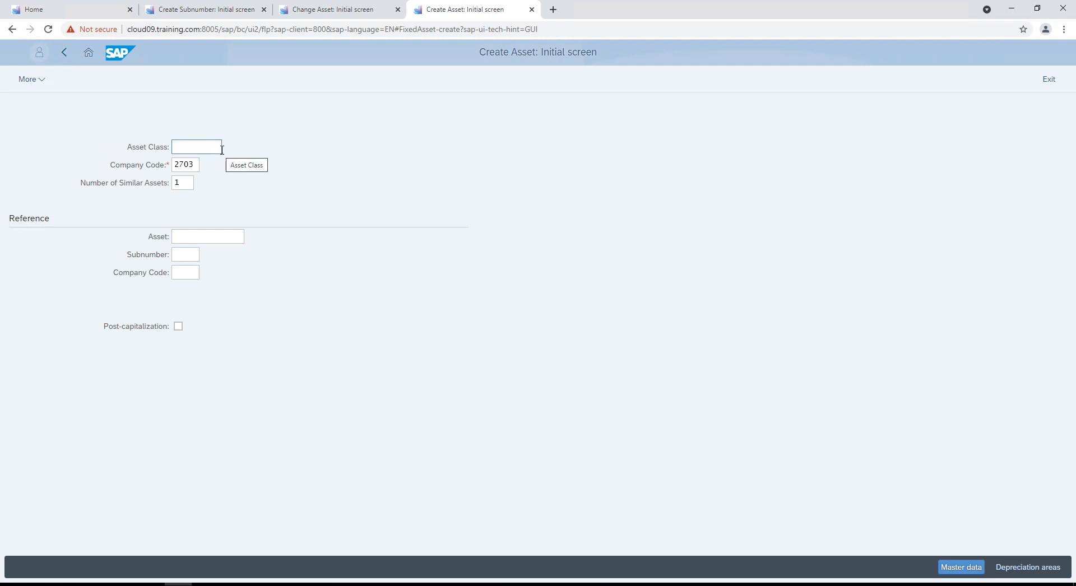
key("Return")
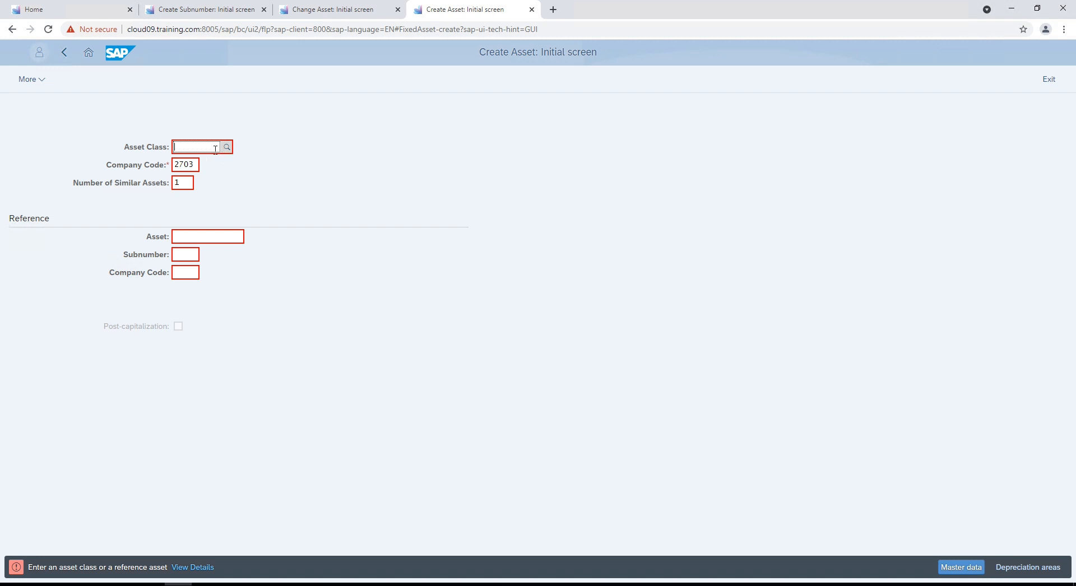
left_click(196, 151)
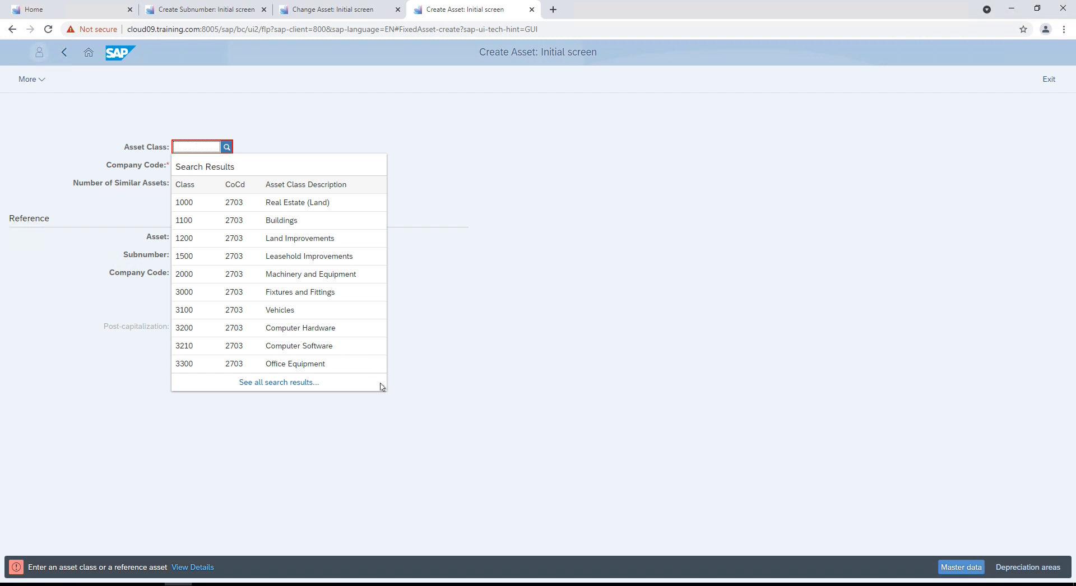
left_click(299, 312)
left_click(207, 148)
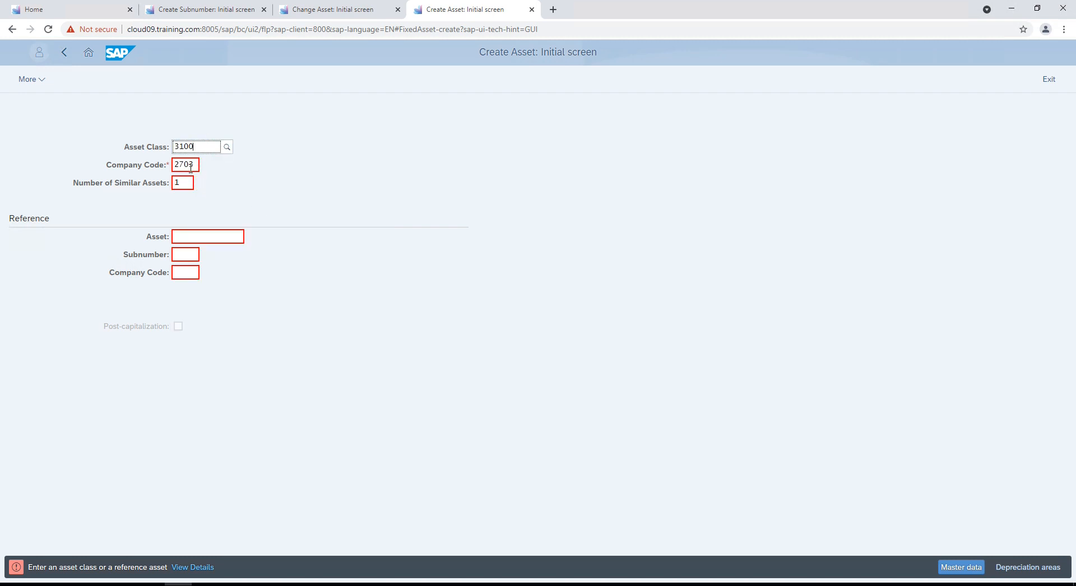
key("Return")
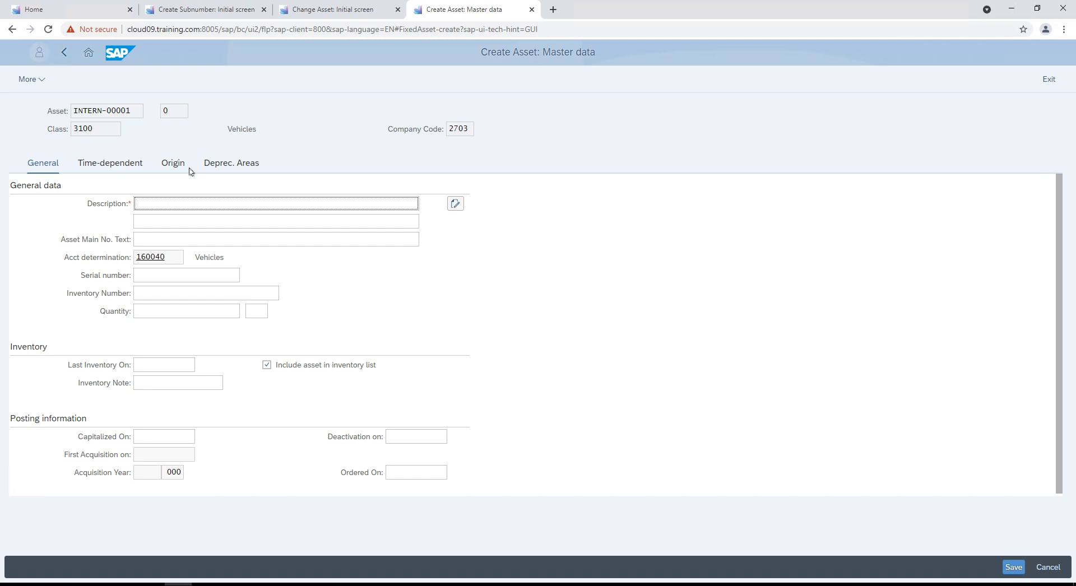
left_click_drag(144, 111, 65, 122)
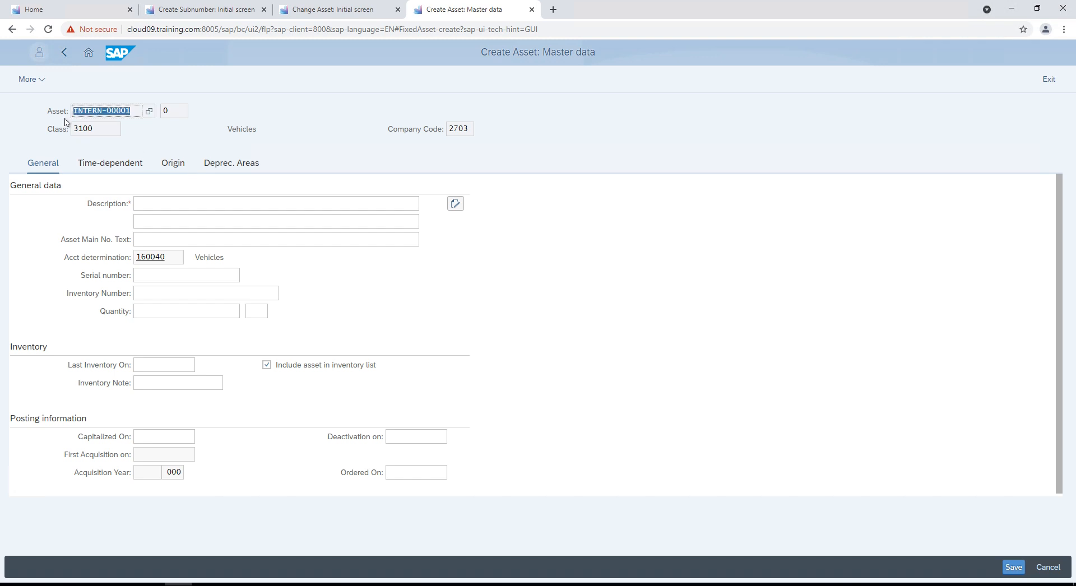
left_click(228, 202)
double_click(157, 257)
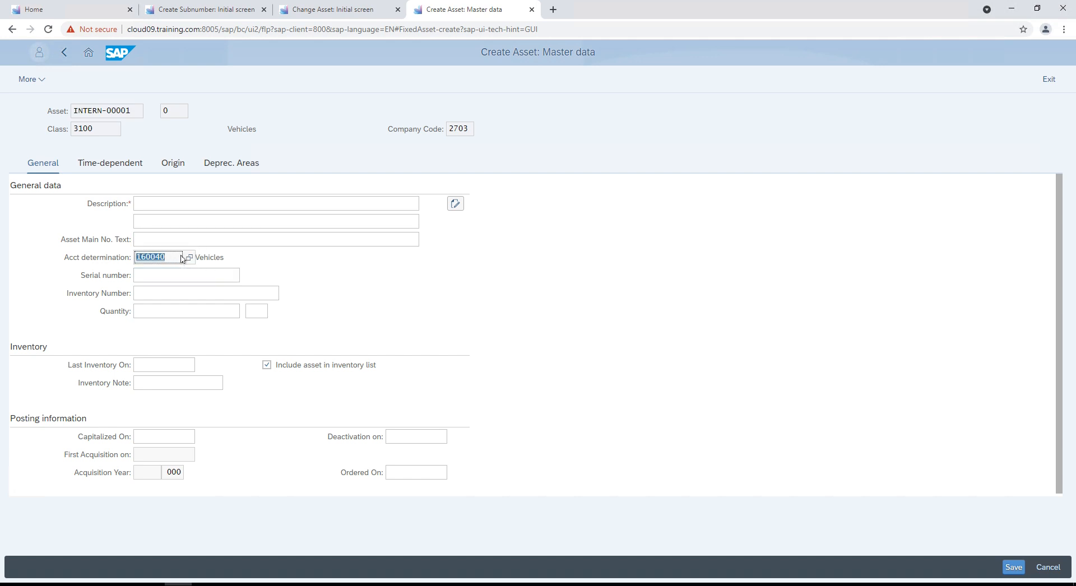
key("Return")
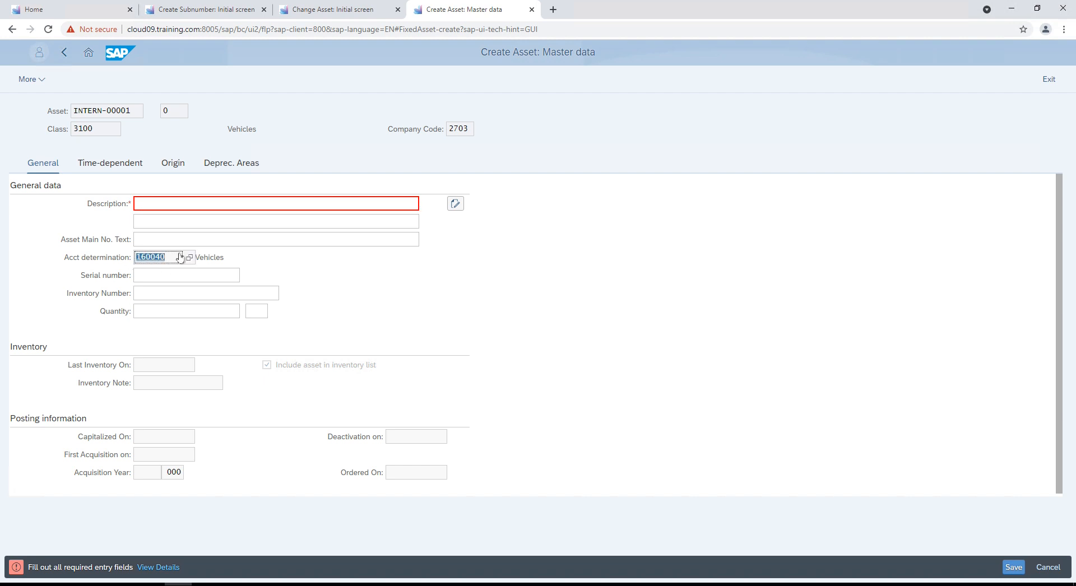
left_click(252, 261)
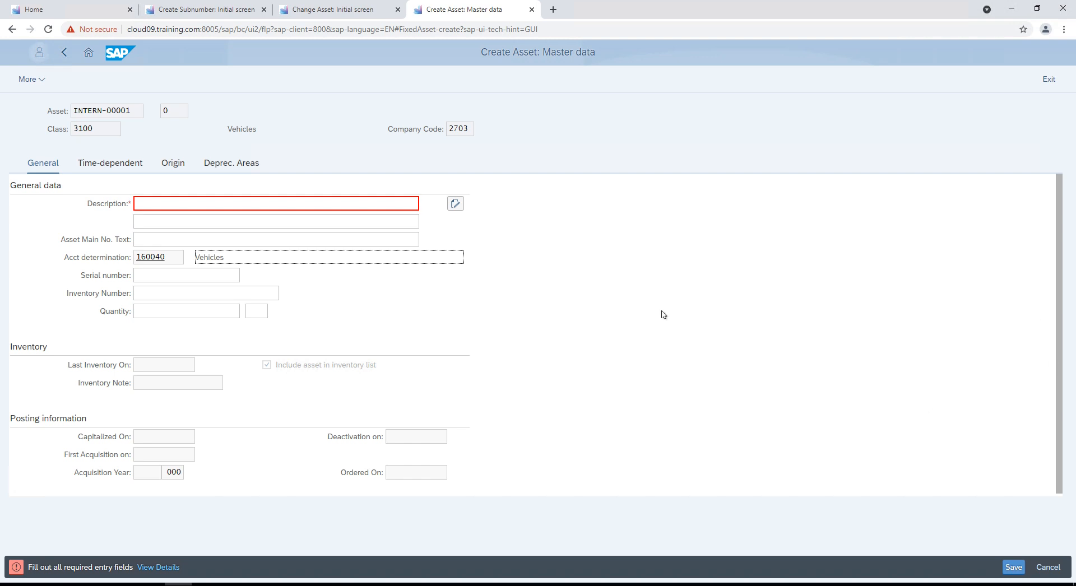
Enter "Vehiculo prueba 1" as the new asset's description in the general data
left_click(312, 204)
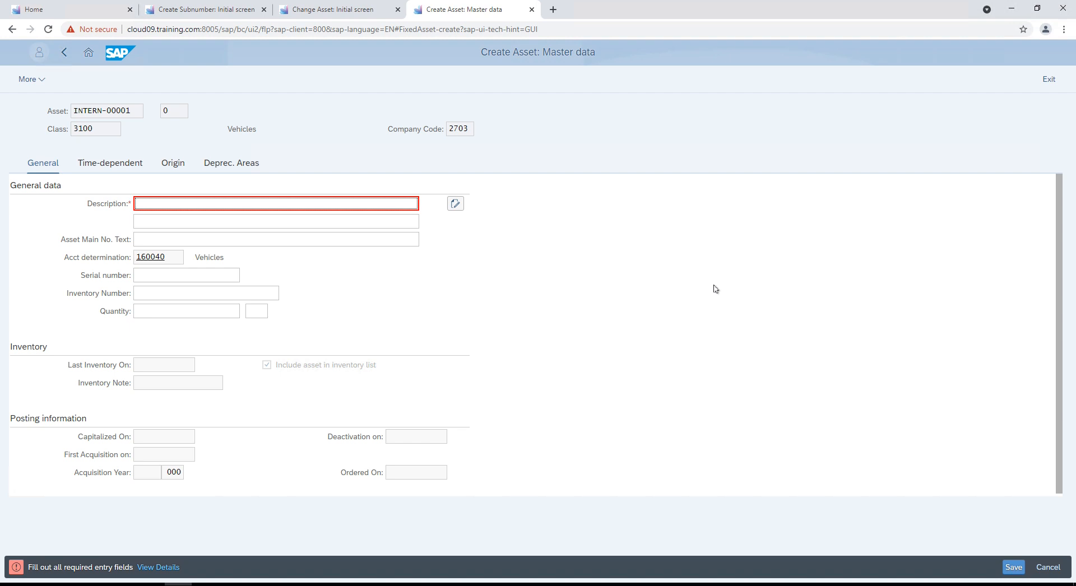
type("Vehiculo prueba 1")
key("Return")
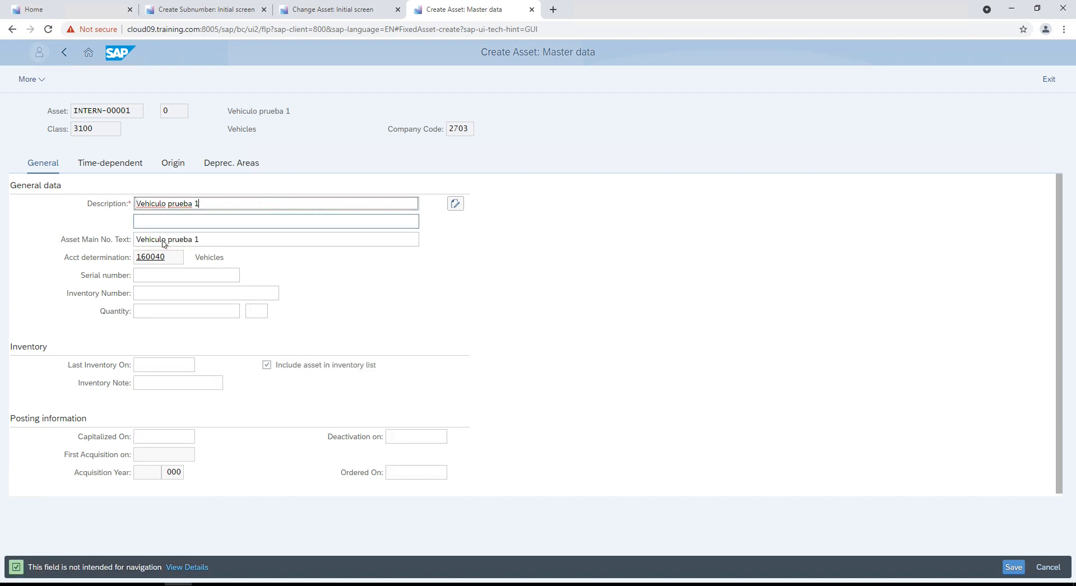
left_click(190, 279)
left_click(188, 294)
left_click(193, 315)
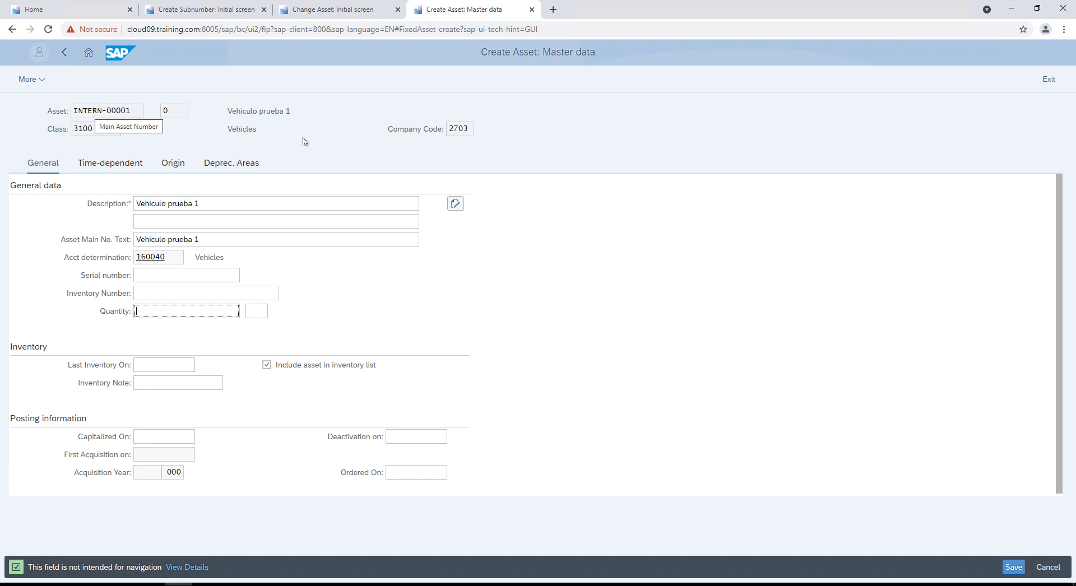
Assign cost center CONTAB to the asset in the time-dependent data, searching within company code 2703
left_click(102, 164)
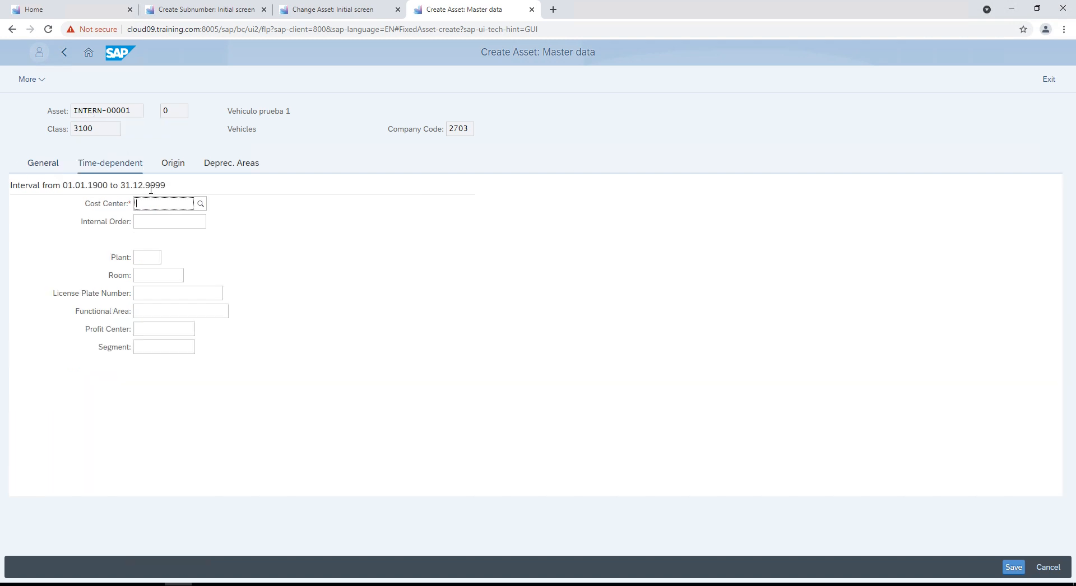
left_click(201, 203)
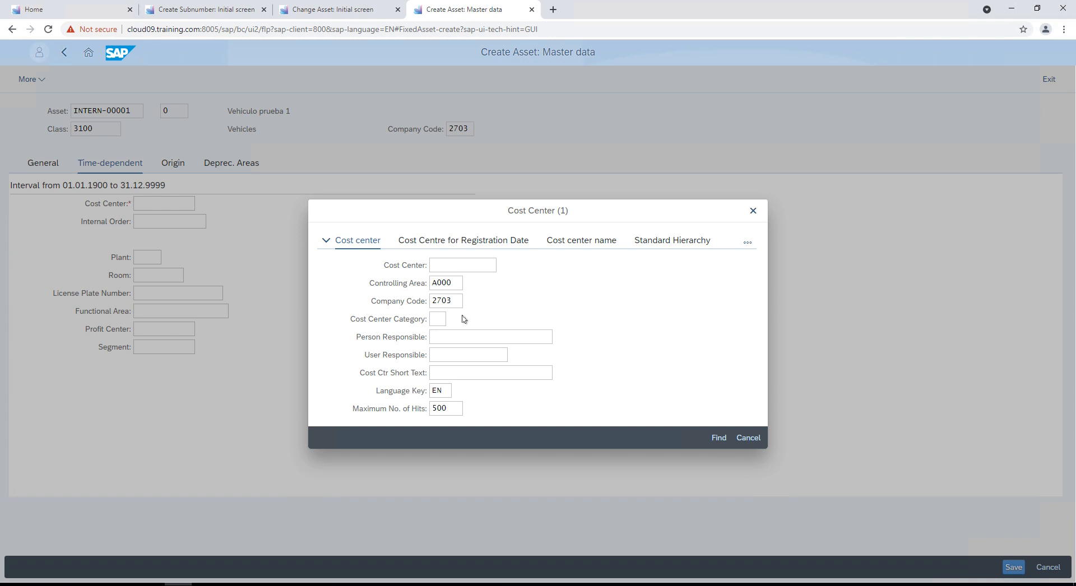
left_click(449, 304)
key("Return")
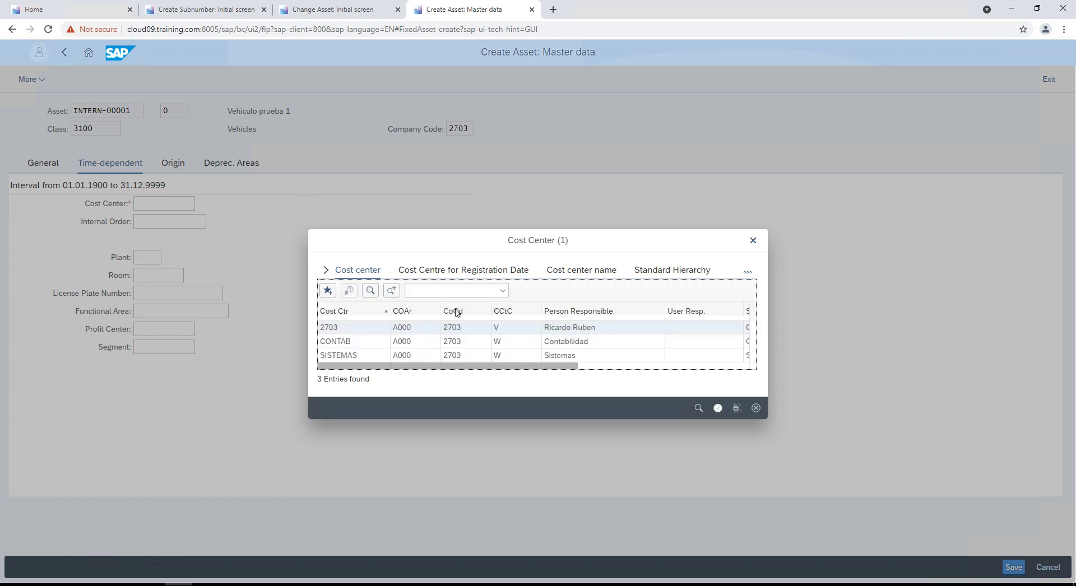
left_click(347, 344)
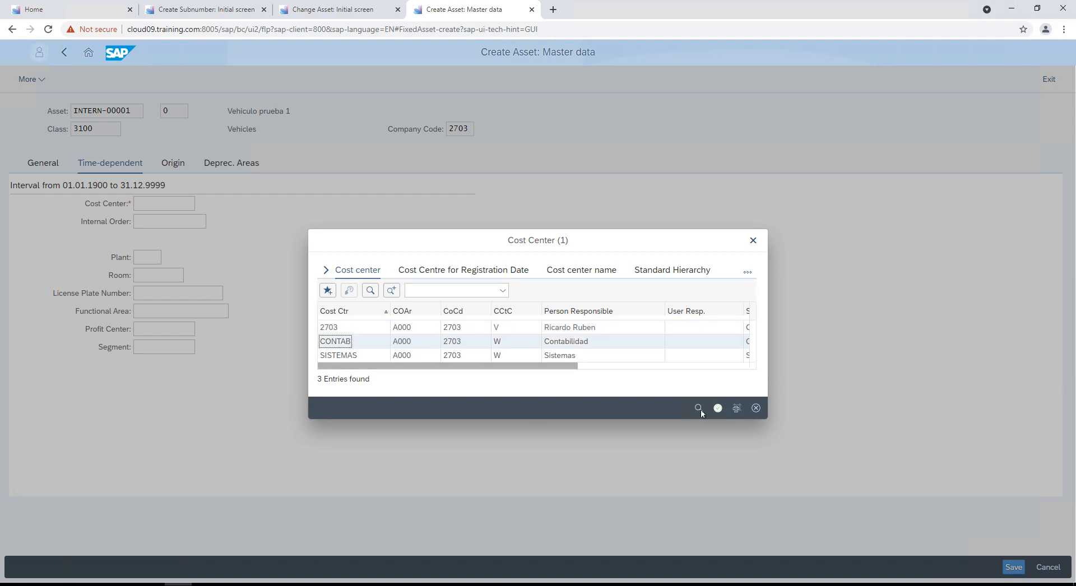
double_click(560, 342)
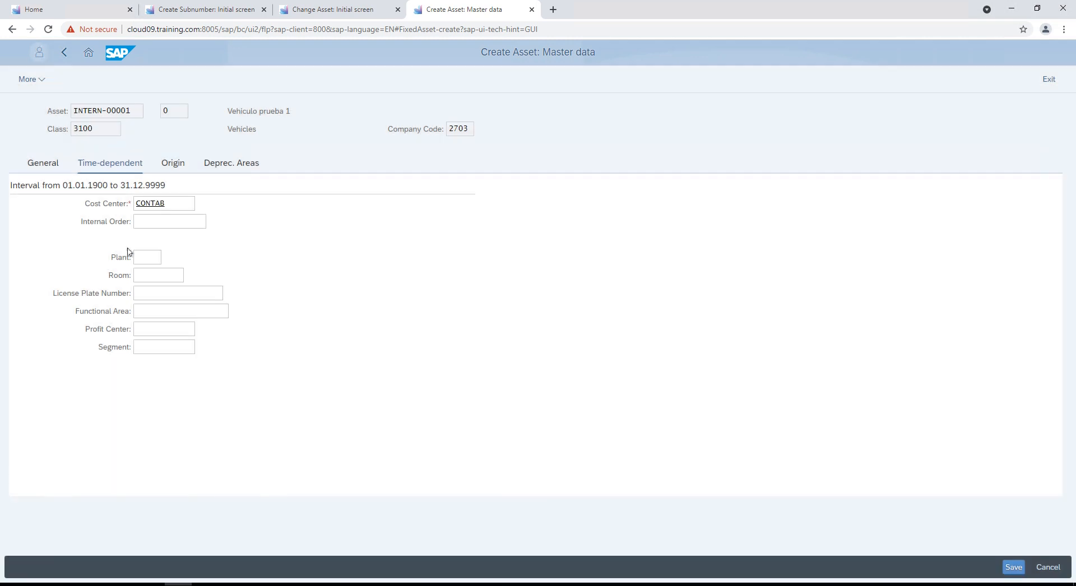
left_click(164, 222)
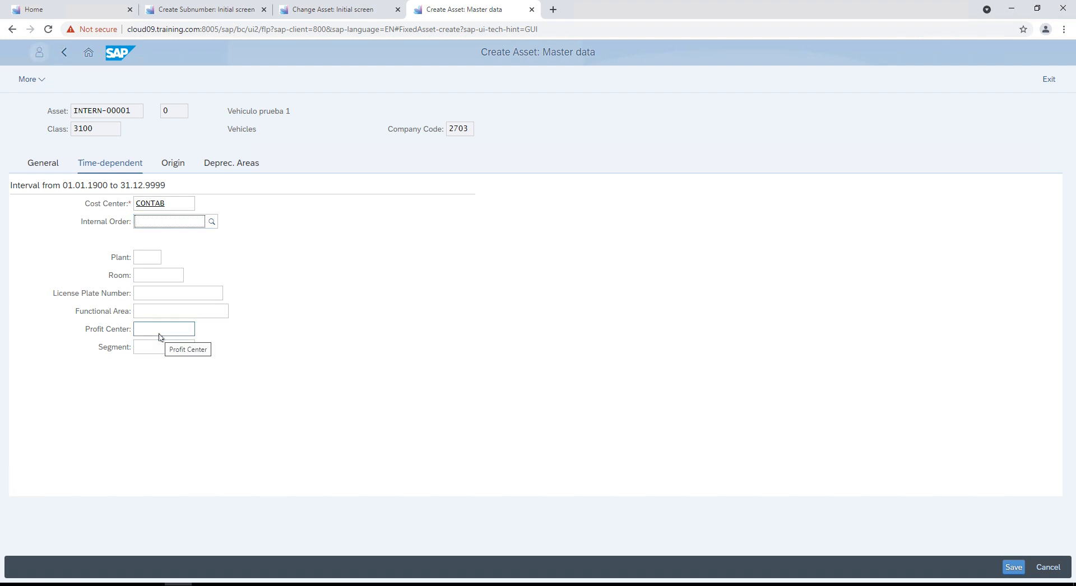
Try a useful life of 4 for depreciation area 01 Book Deprctn and restore it to 5
left_click(173, 163)
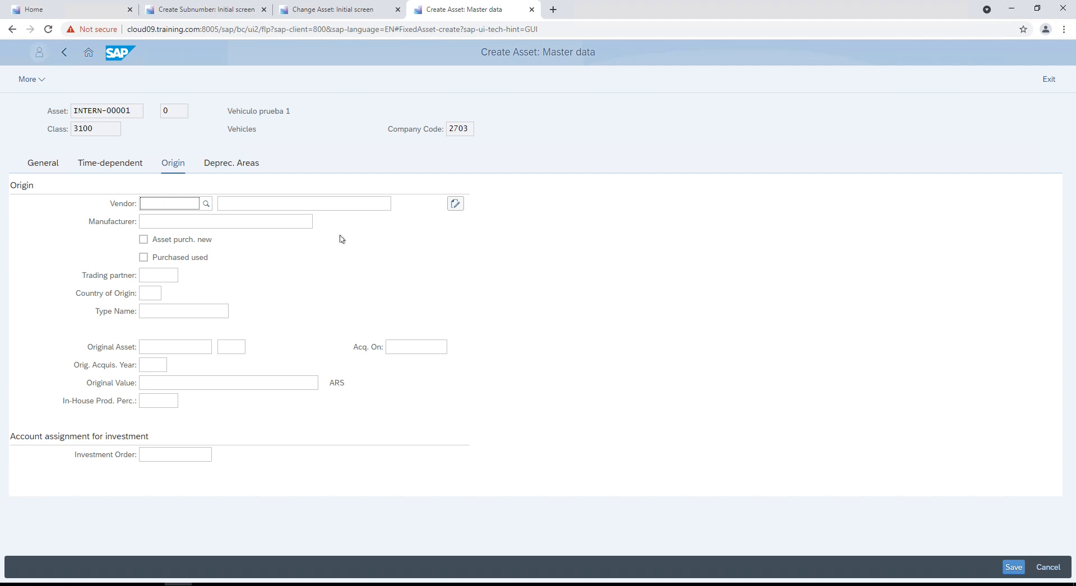
left_click(234, 166)
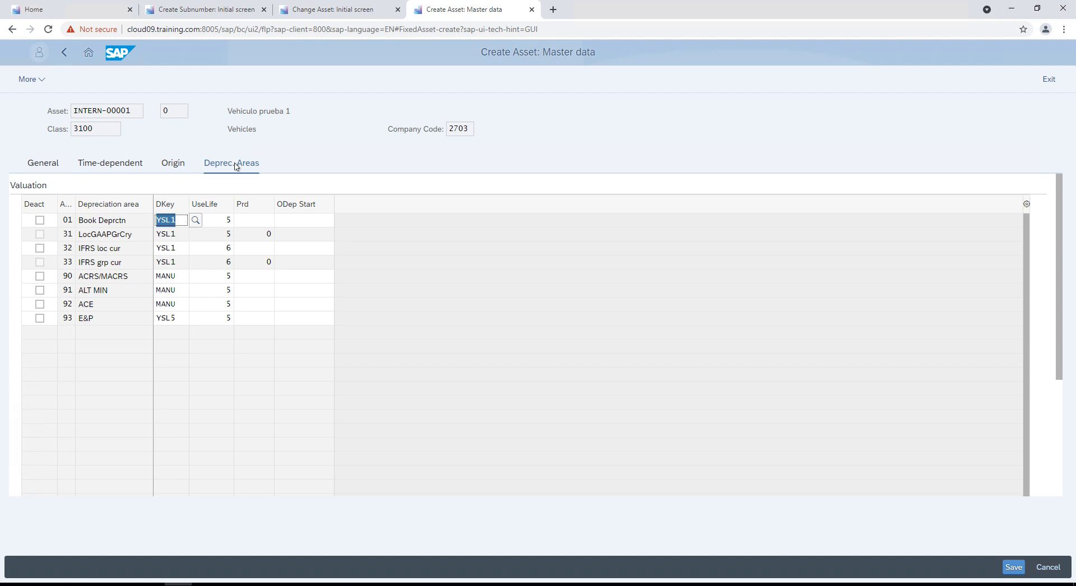
left_click(172, 220)
key("Tab")
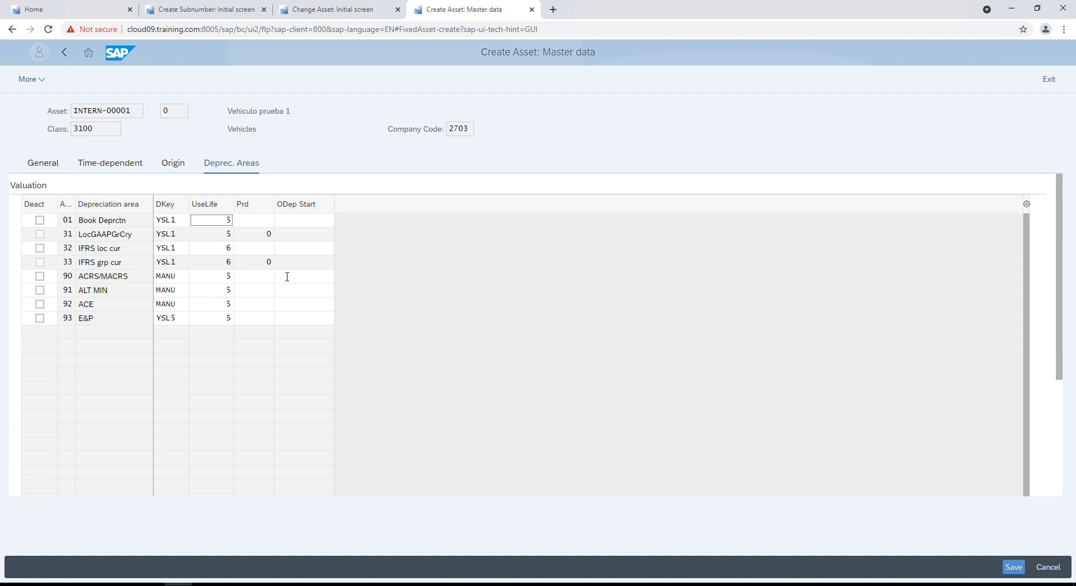
key("BackSpace")
type("4")
key("Return")
type("5")
key("Return")
Save the new vehicle asset
left_click(1013, 566)
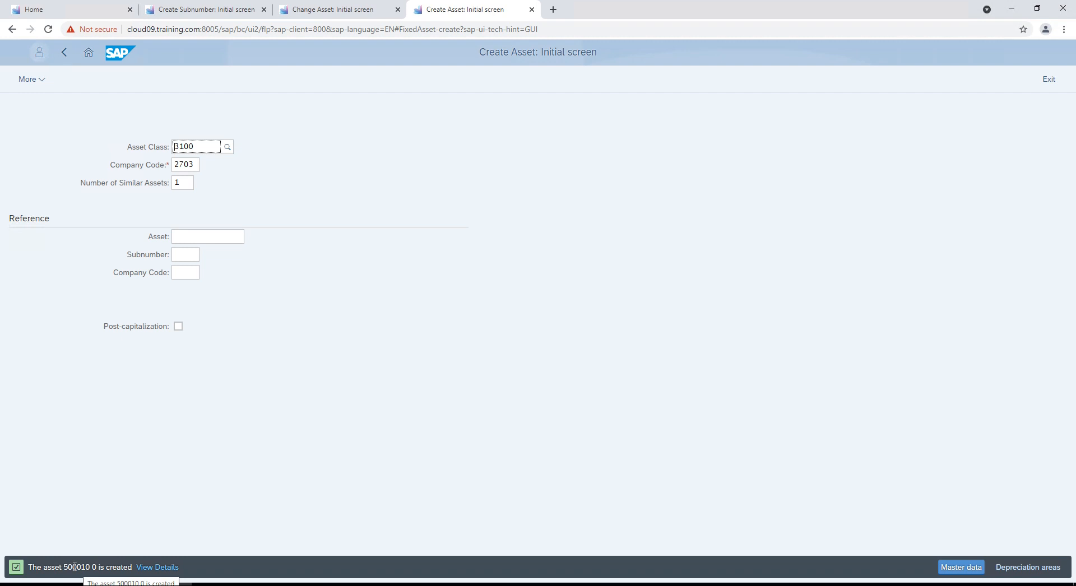
left_click(94, 568)
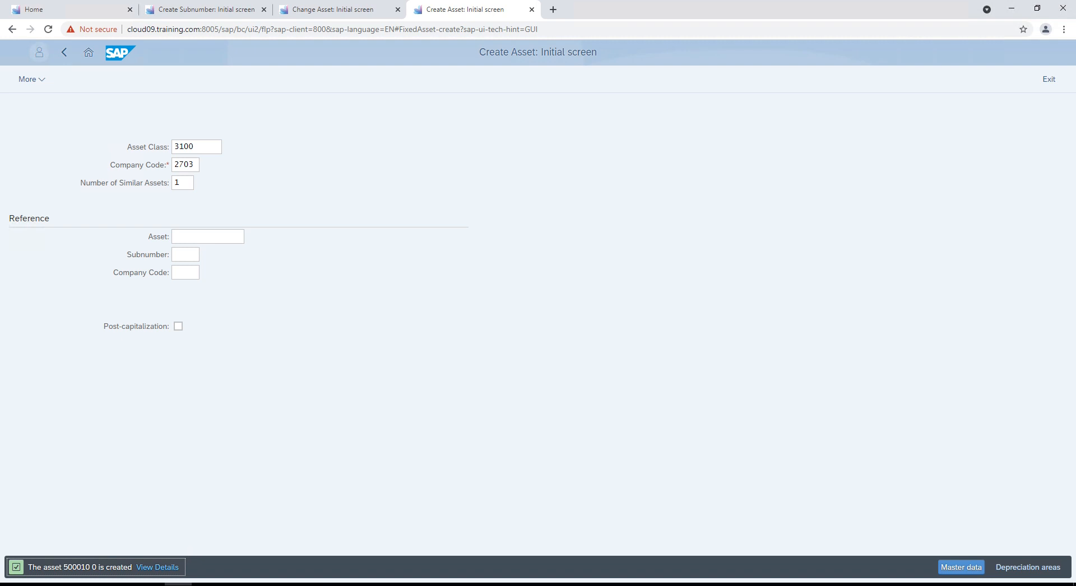
left_click(947, 566)
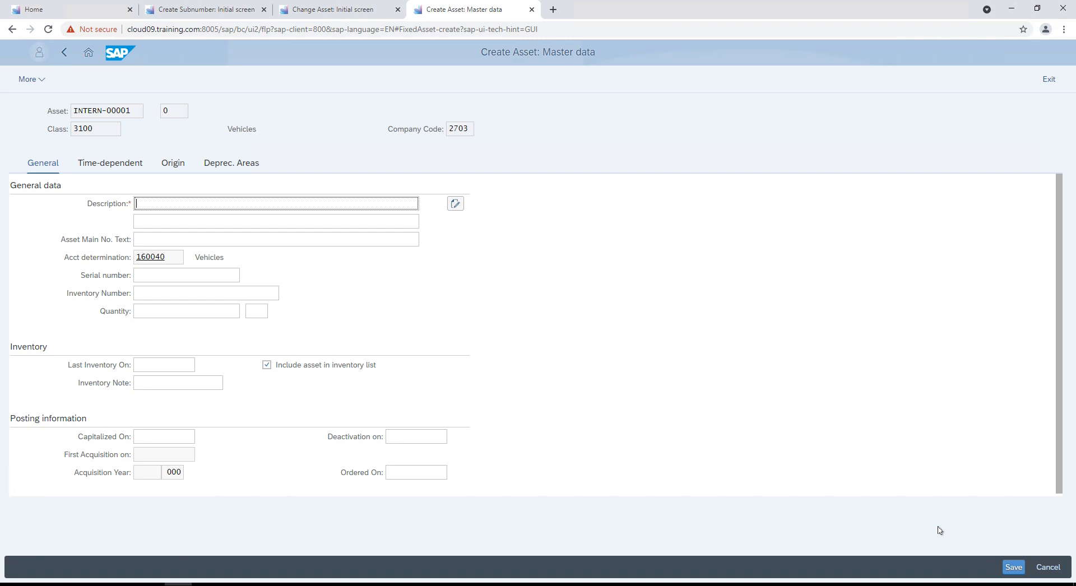
left_click(63, 56)
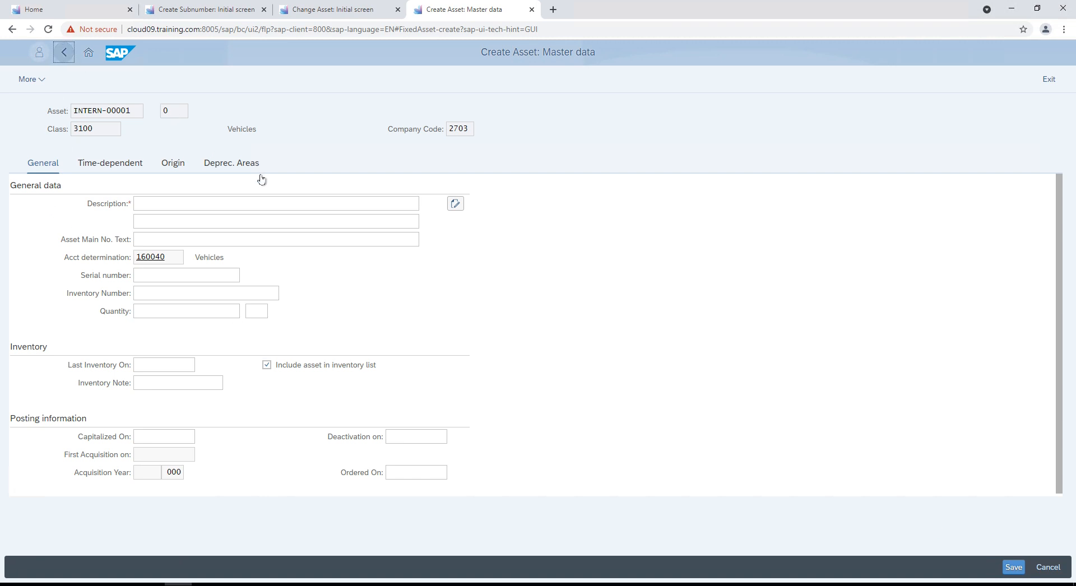
left_click(1048, 567)
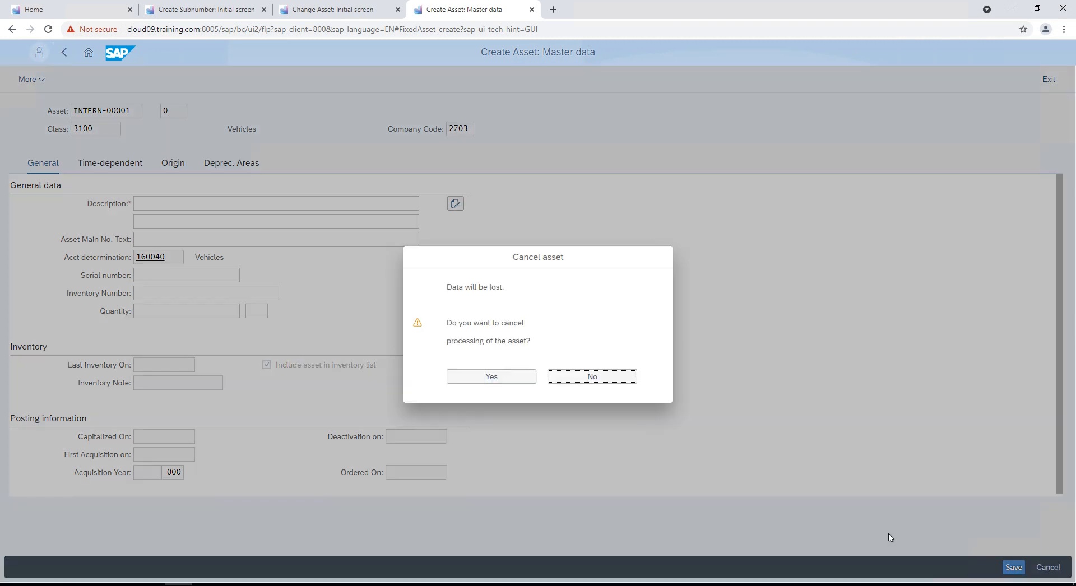
left_click(493, 377)
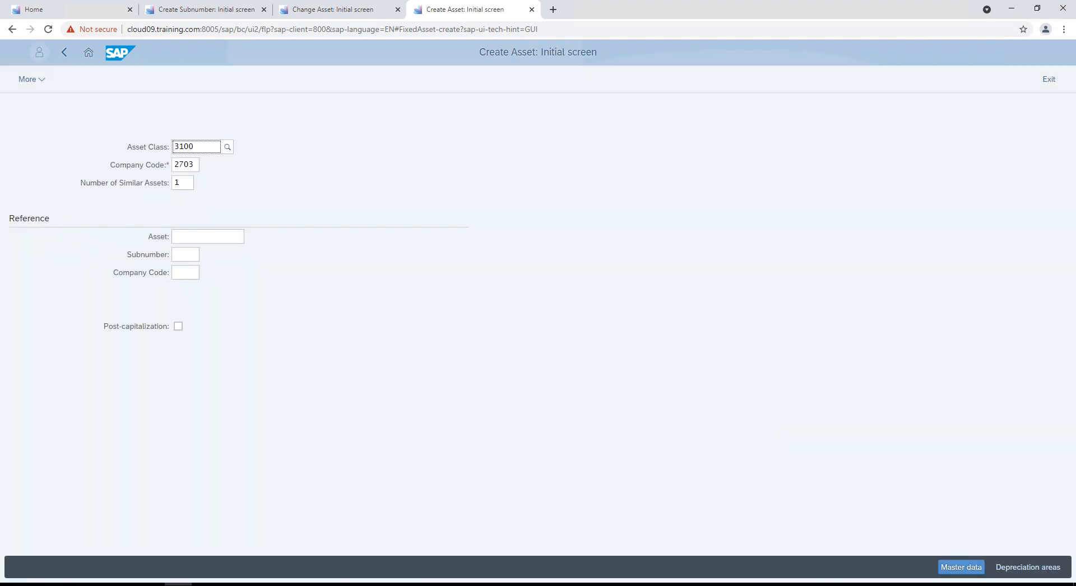
From the home page, open Display Asset for asset 500010 in company code 2703 and view its depreciation areas
left_click(72, 14)
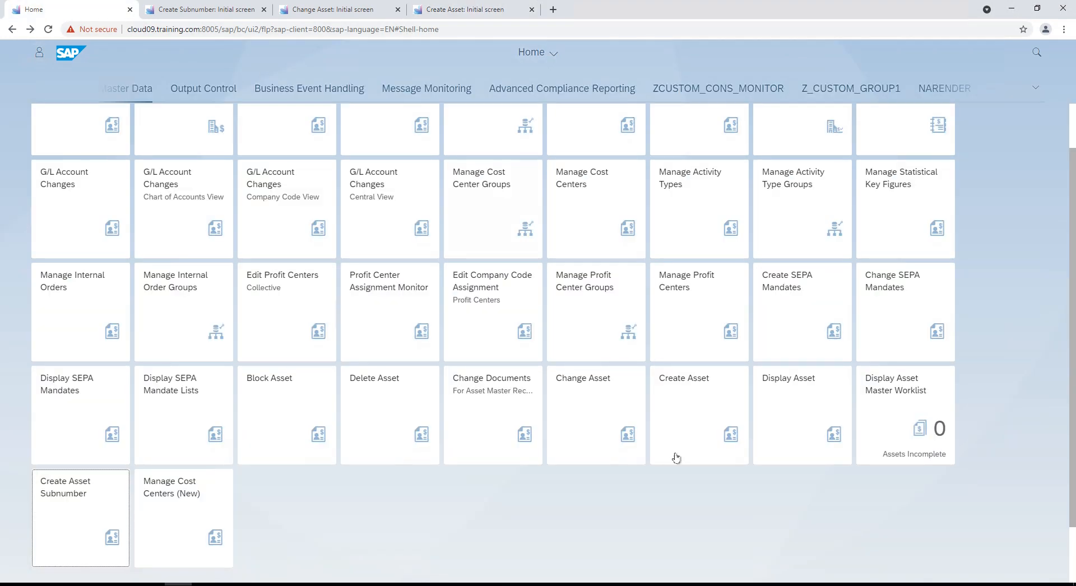
left_click(818, 411)
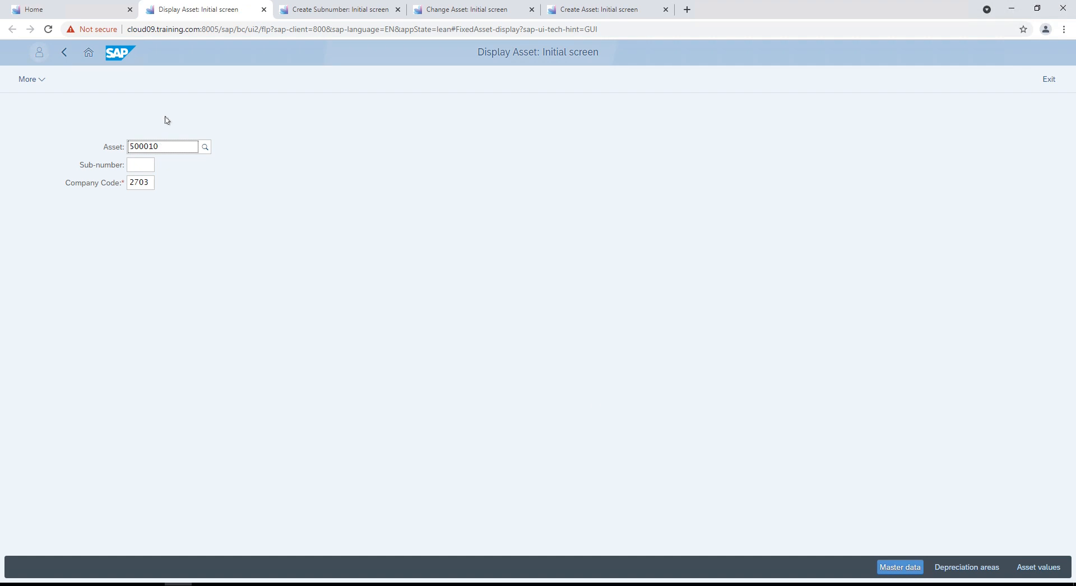
left_click(171, 148)
key("Return")
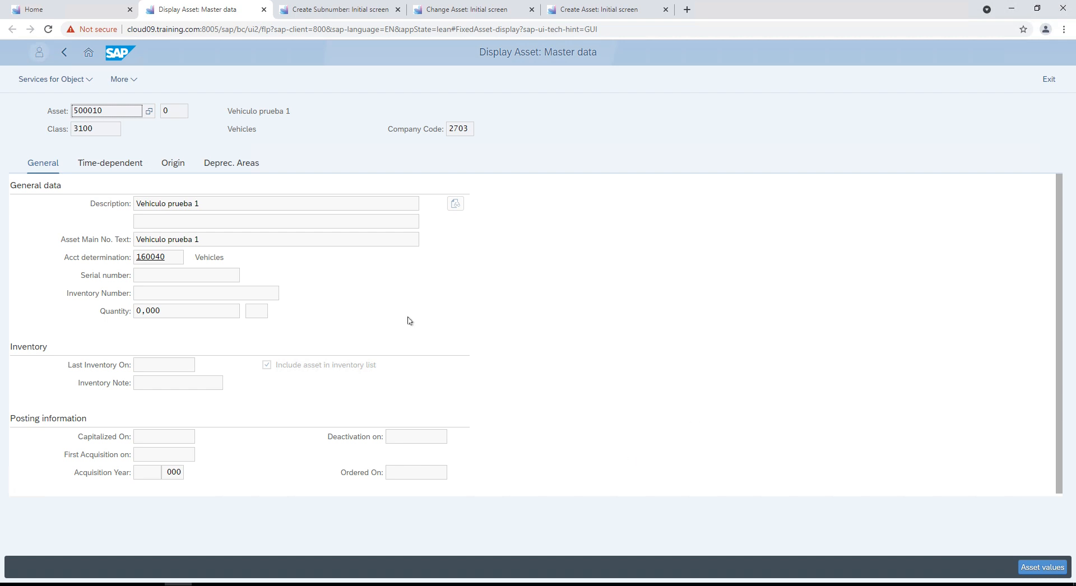
left_click(228, 168)
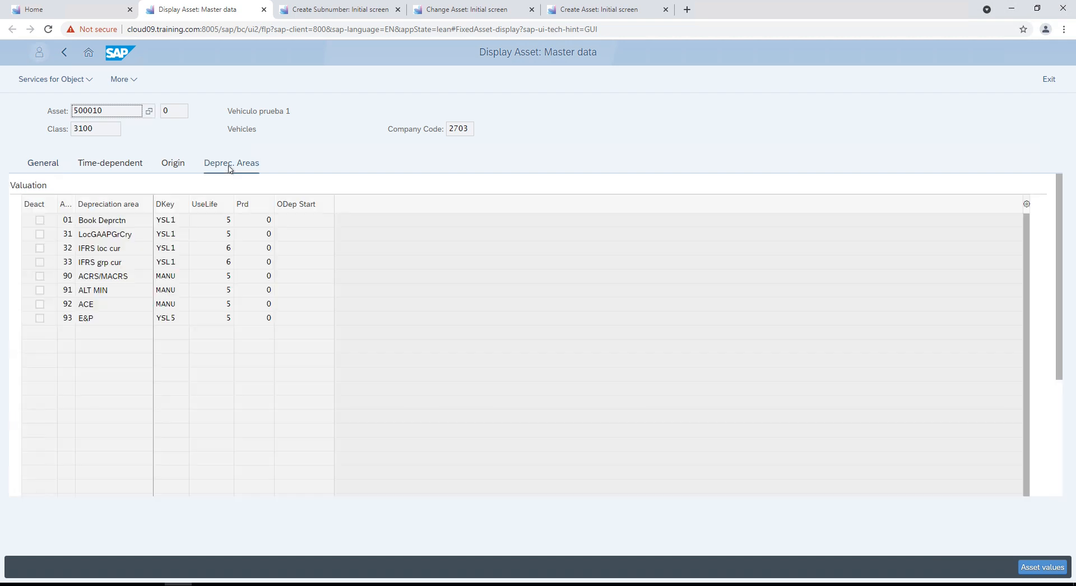
left_click(130, 79)
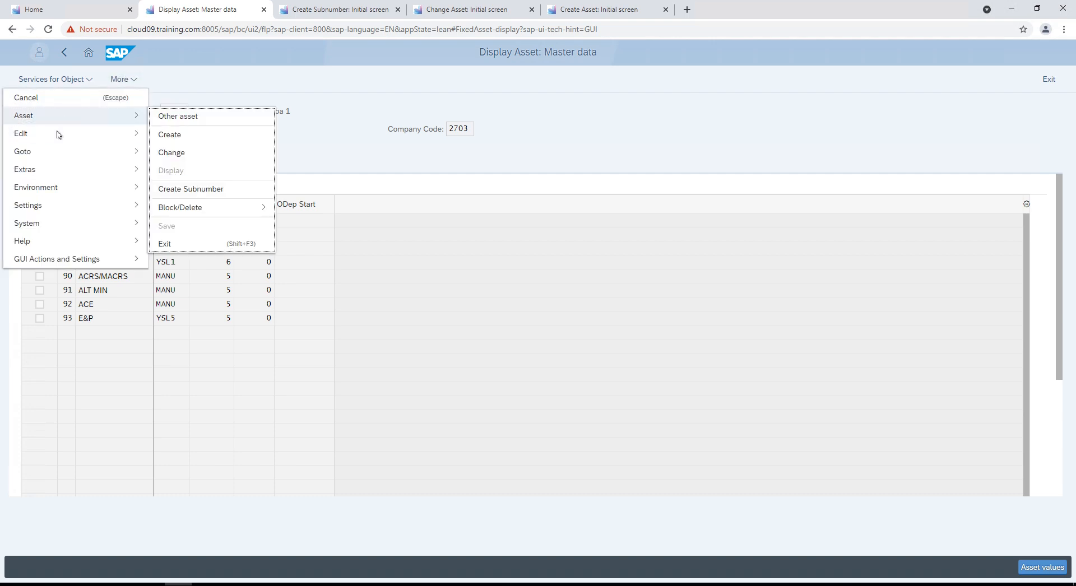
mouse_move(58, 134)
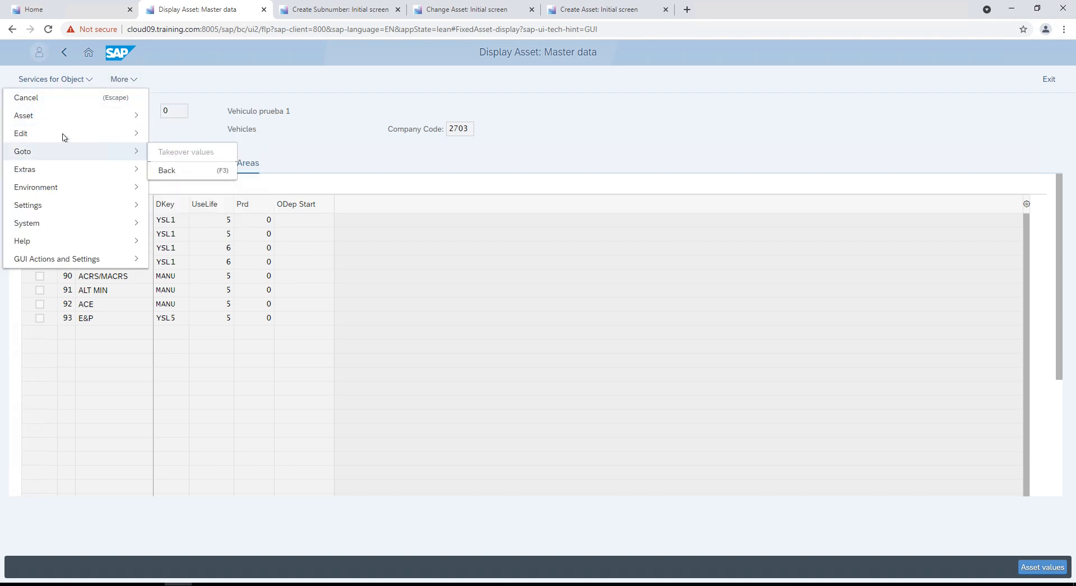
left_click(171, 134)
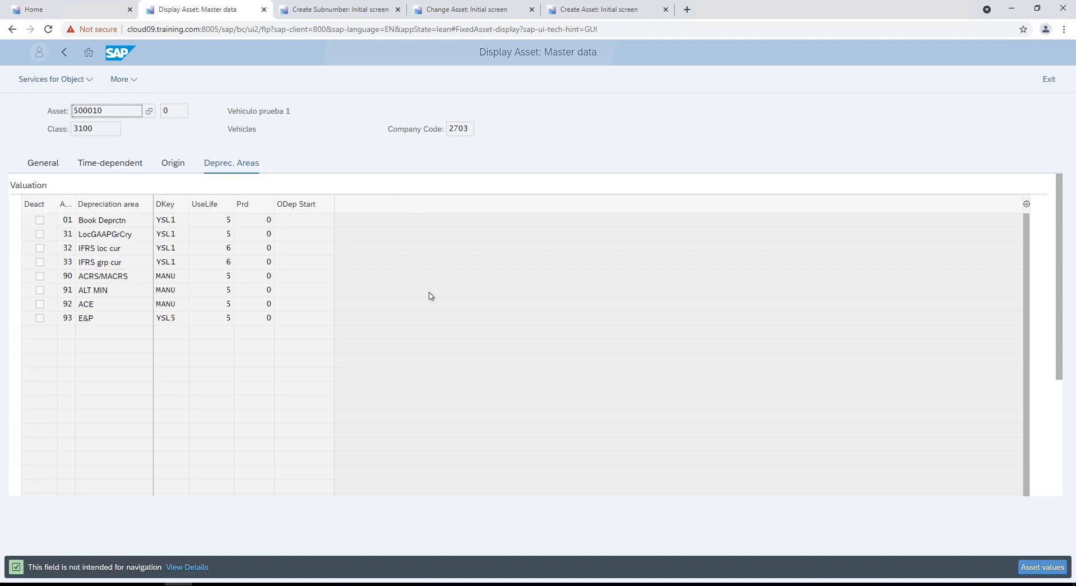
left_click(1037, 564)
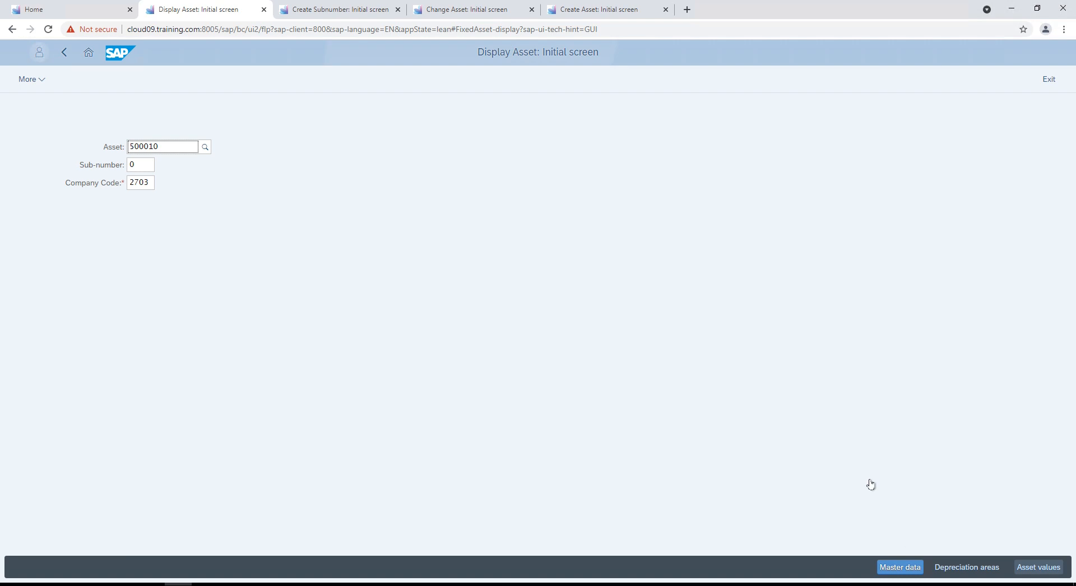
In the Change Asset session, enter asset 500010 and company code 2703 and try to open its master data
left_click(458, 13)
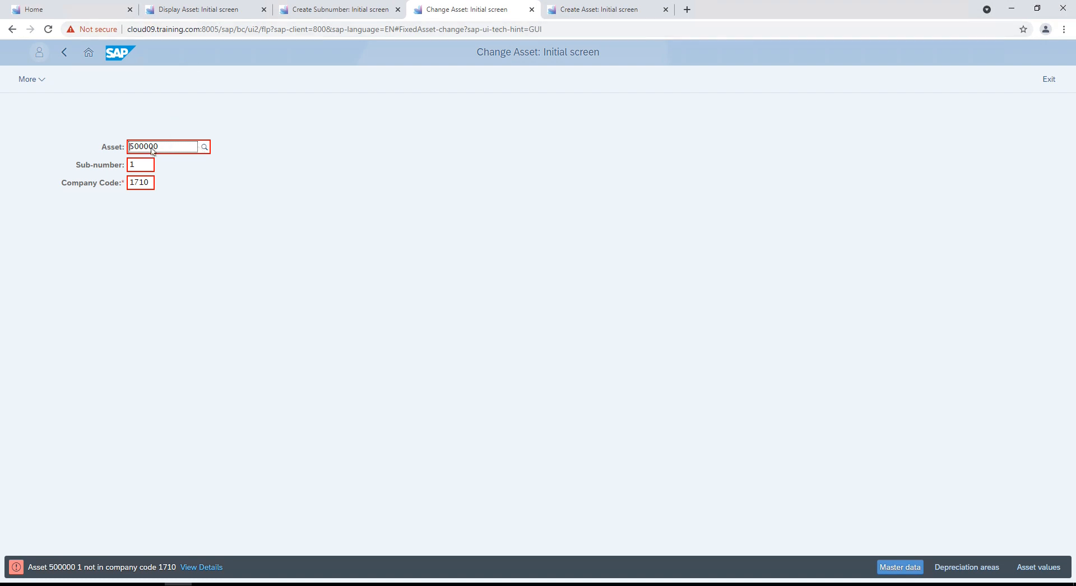
left_click(182, 10)
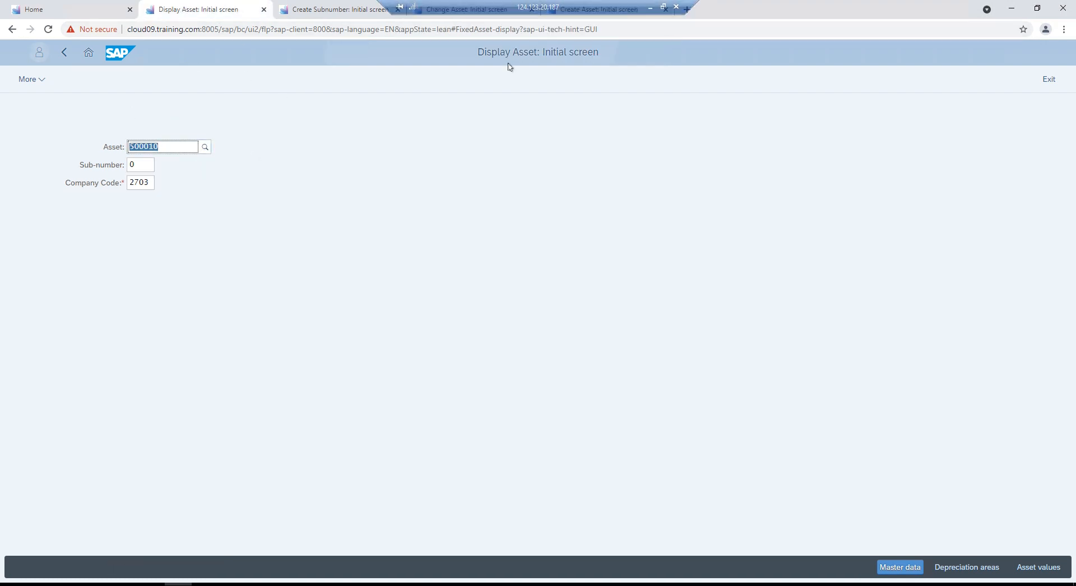
left_click(479, 10)
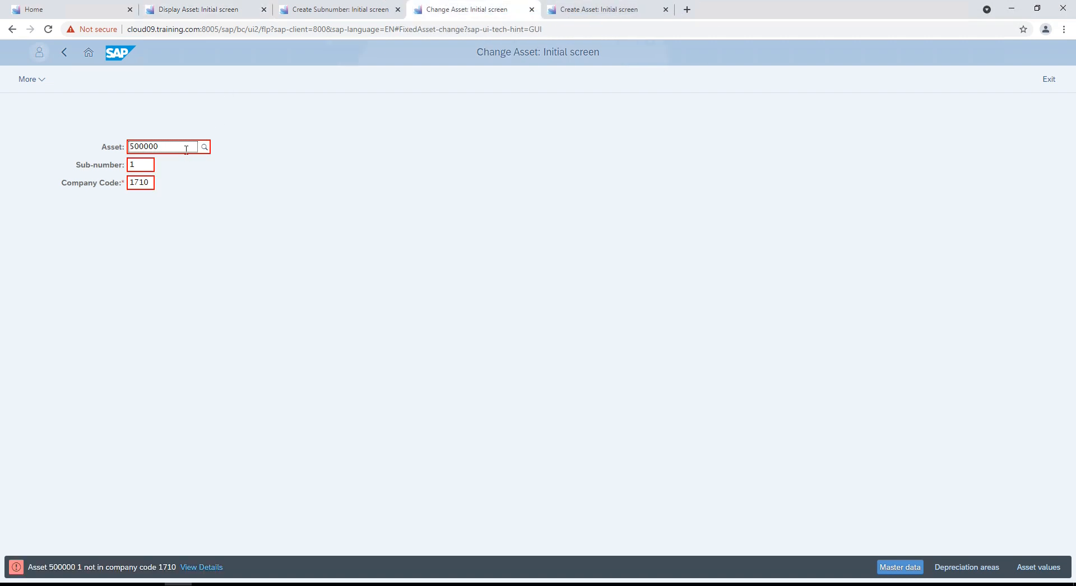
double_click(129, 146)
type("500010")
double_click(131, 165)
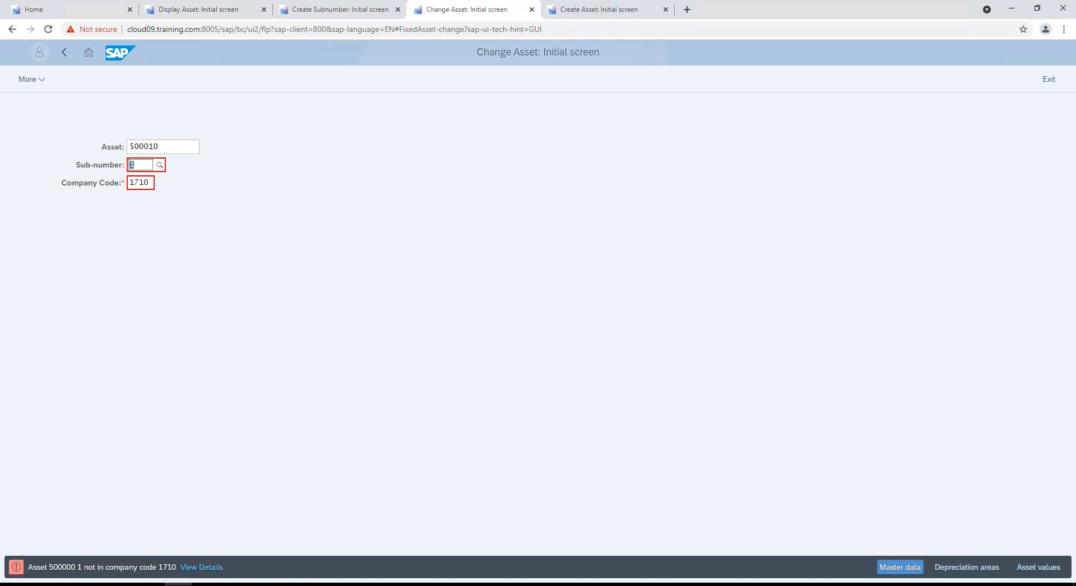
key("Tab")
type("2703")
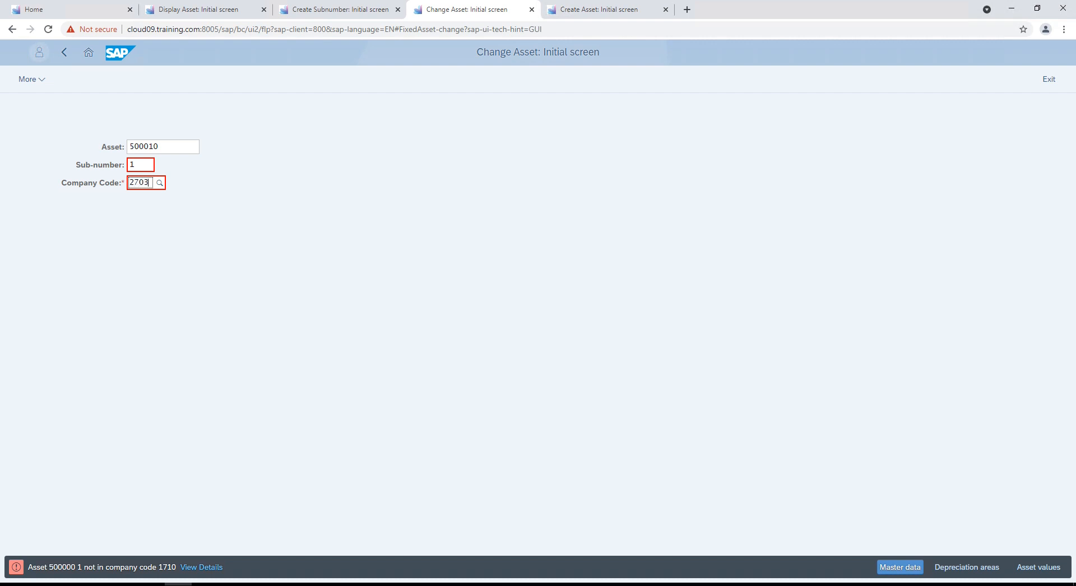
key("Return")
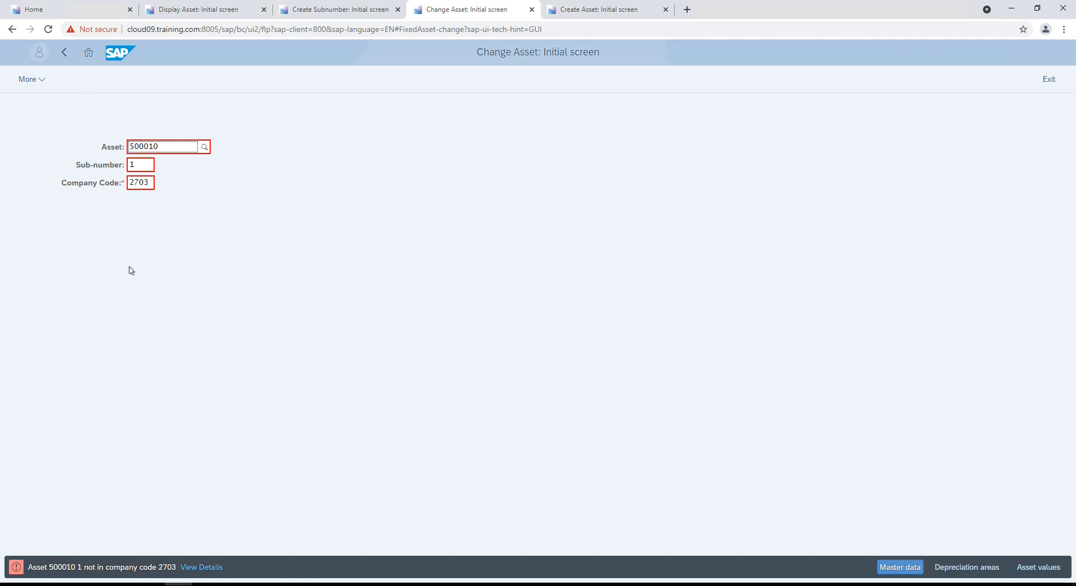
Set the sub-number to 0 and open the asset's master data for changing
left_click_drag(144, 166, 22, 176)
key("BackSpace")
type("0")
key("Return")
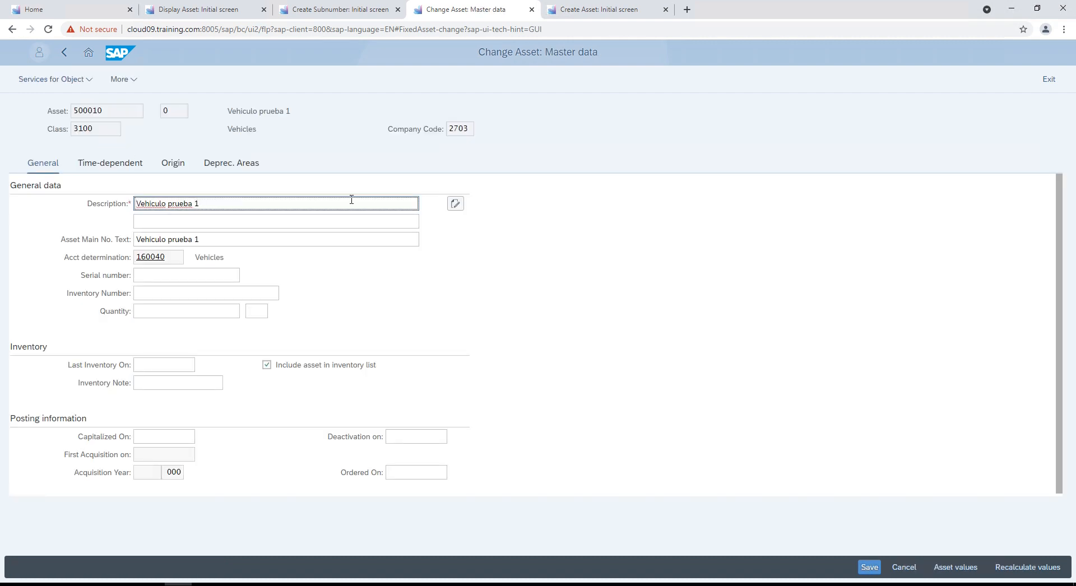
Set the useful life of depreciation area 01 Book Deprctn to 7 and save the changed asset
left_click(224, 167)
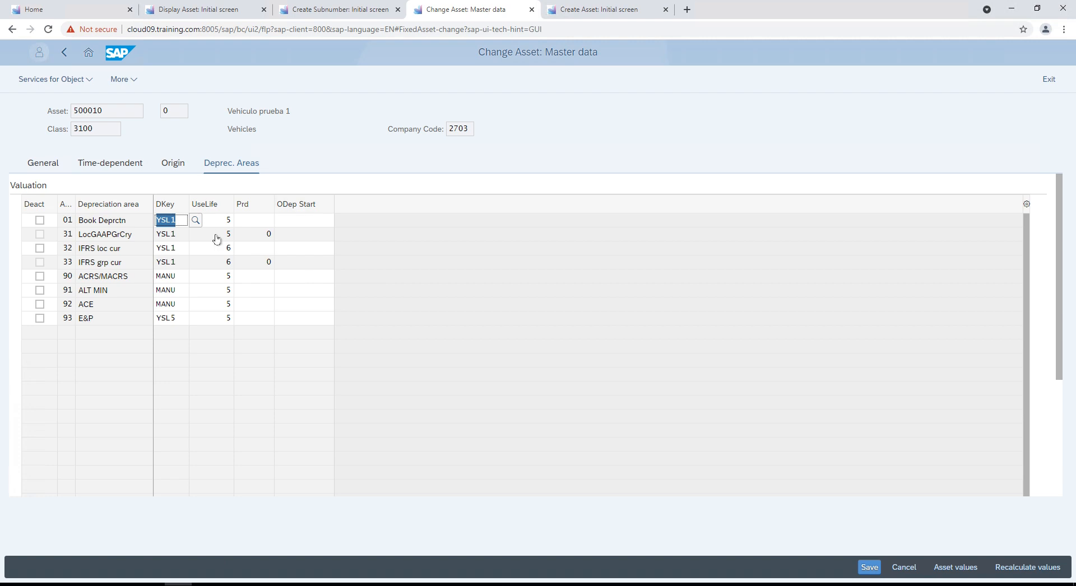
key("Tab")
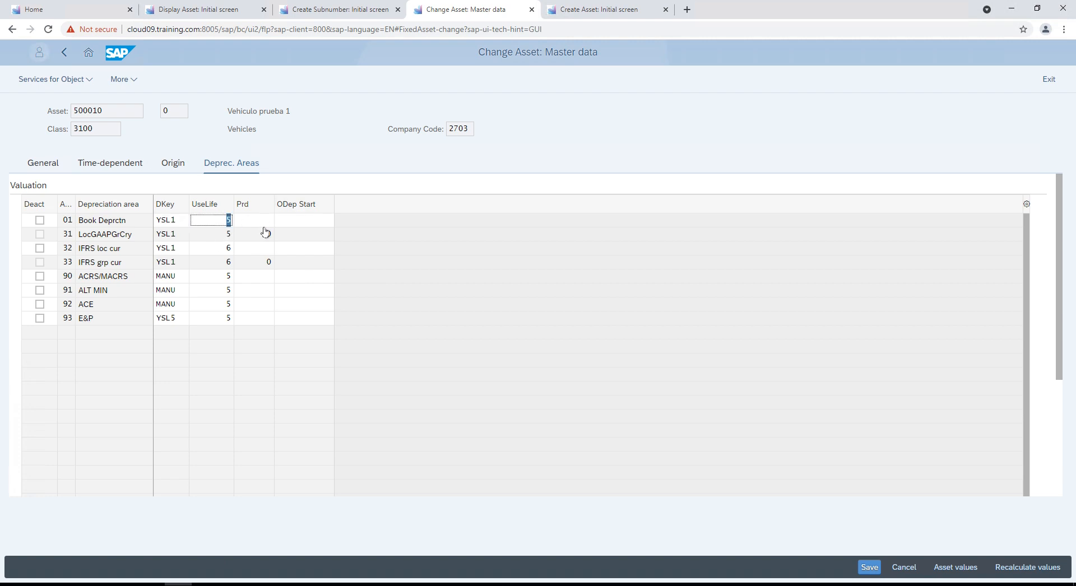
type("7")
key("Return")
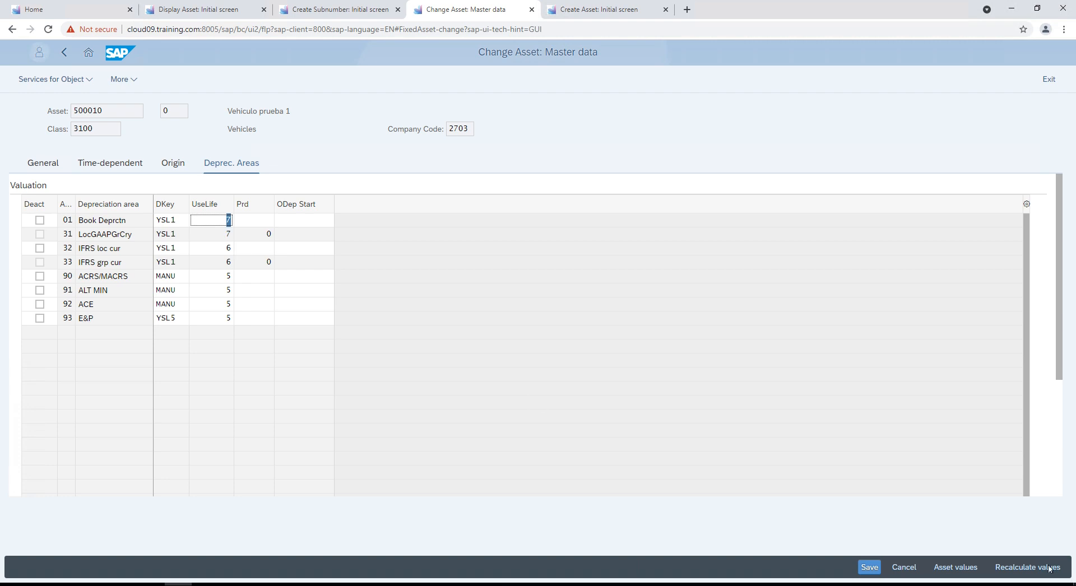
left_click(875, 568)
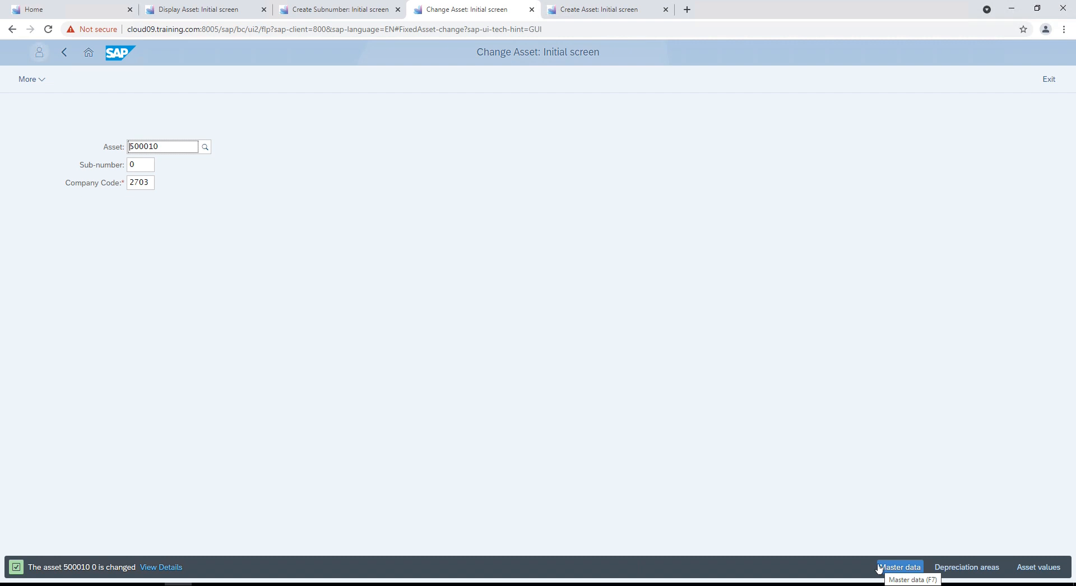
In the Create Asset session, clear the asset class and open a new asset referencing asset 500010, subnumber 0, company code 2703
left_click(590, 10)
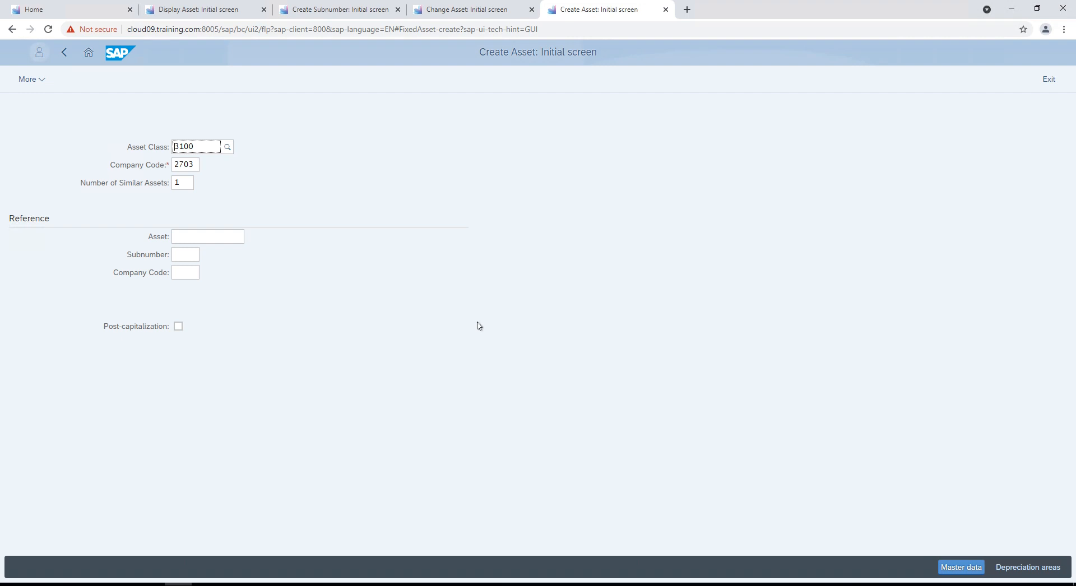
double_click(196, 146)
key("BackSpace")
left_click(209, 235)
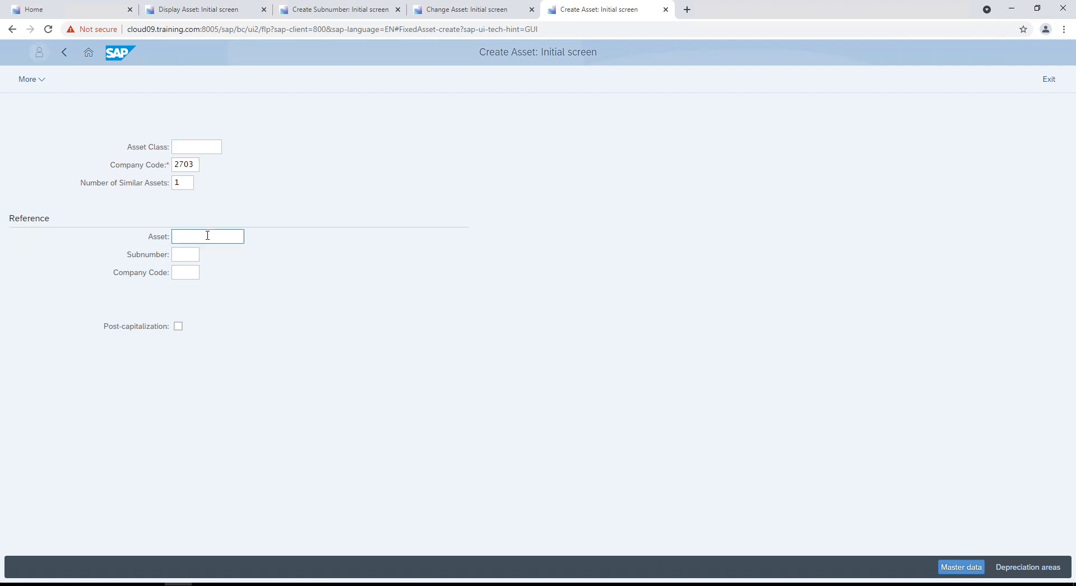
type("5000010")
left_click(192, 254)
type("0")
left_click(192, 273)
type("2703")
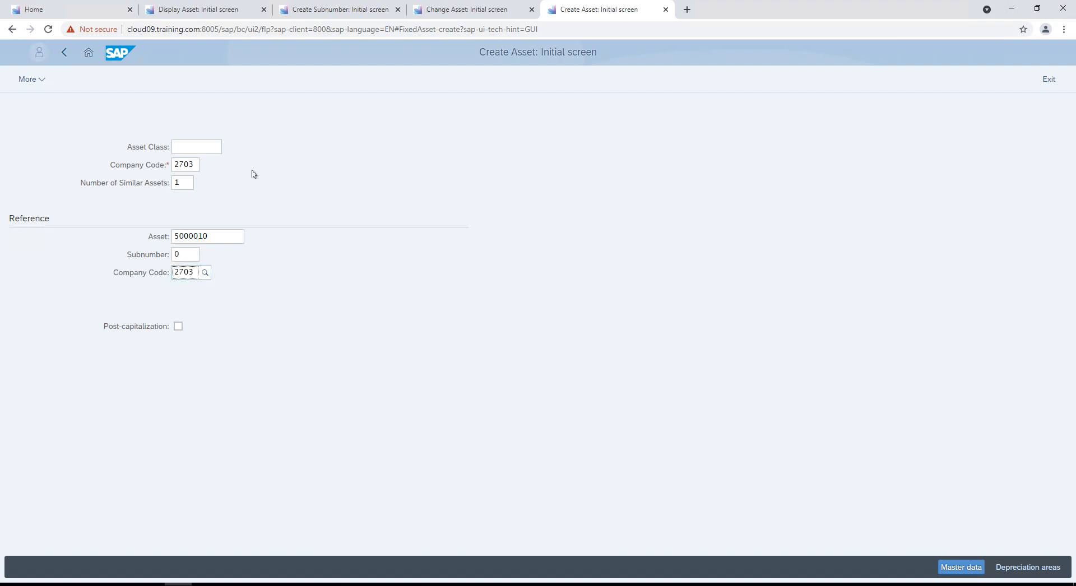
key("Return")
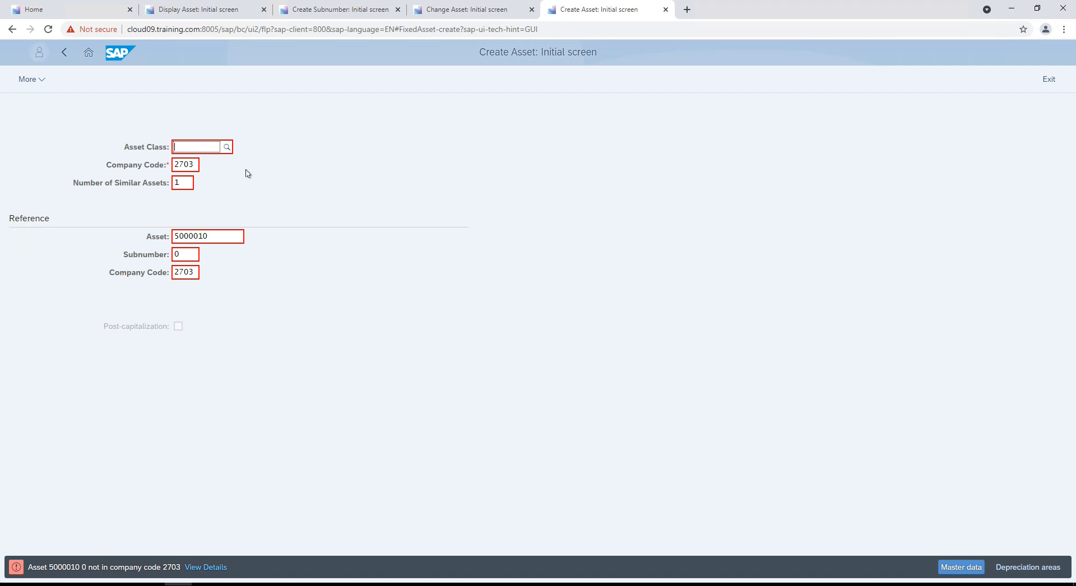
left_click(194, 236)
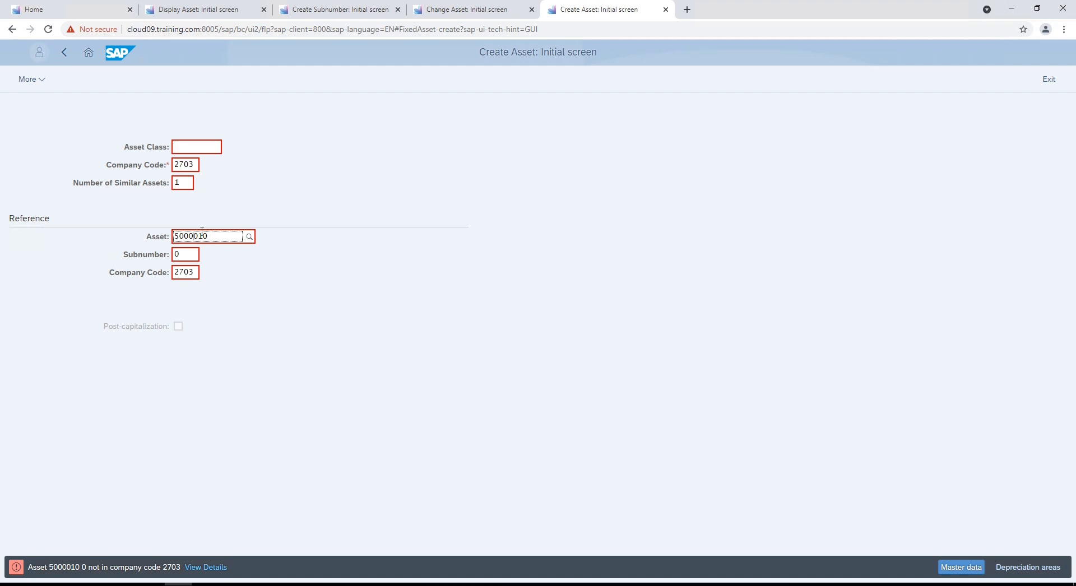
key("Return")
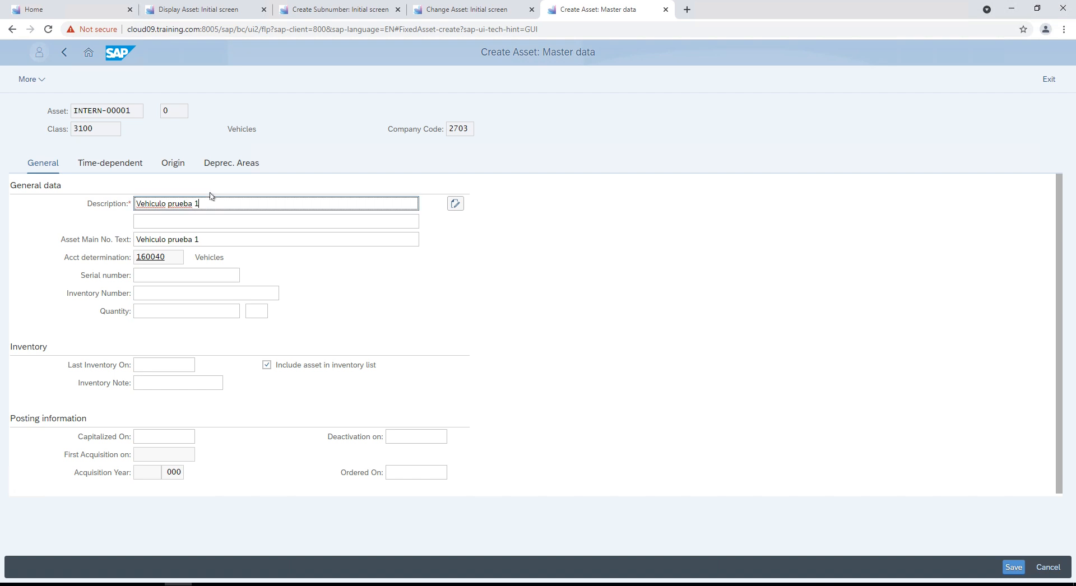
Change the copied asset's description to "Vehiculo prueba 2" and save the new asset
type("2")
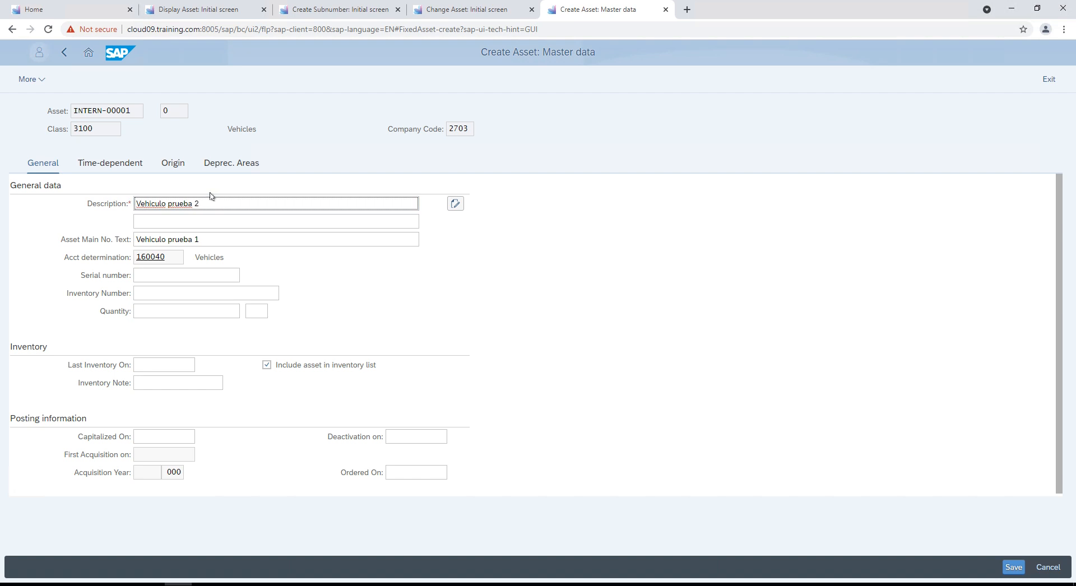
left_click(1013, 567)
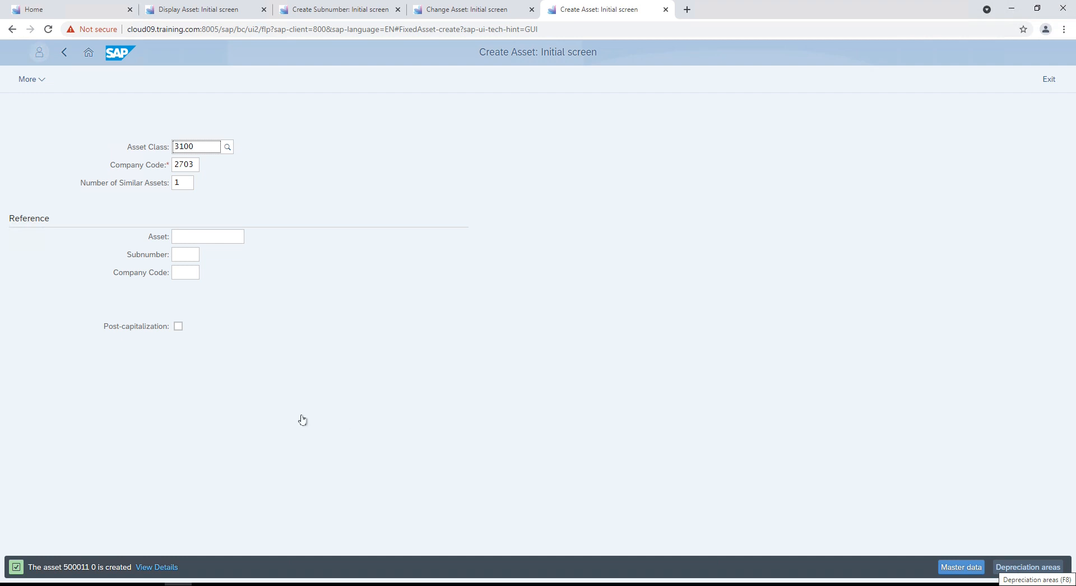
Set the number of similar assets to 5 and try to search the asset classes of company code 2703
left_click(160, 187)
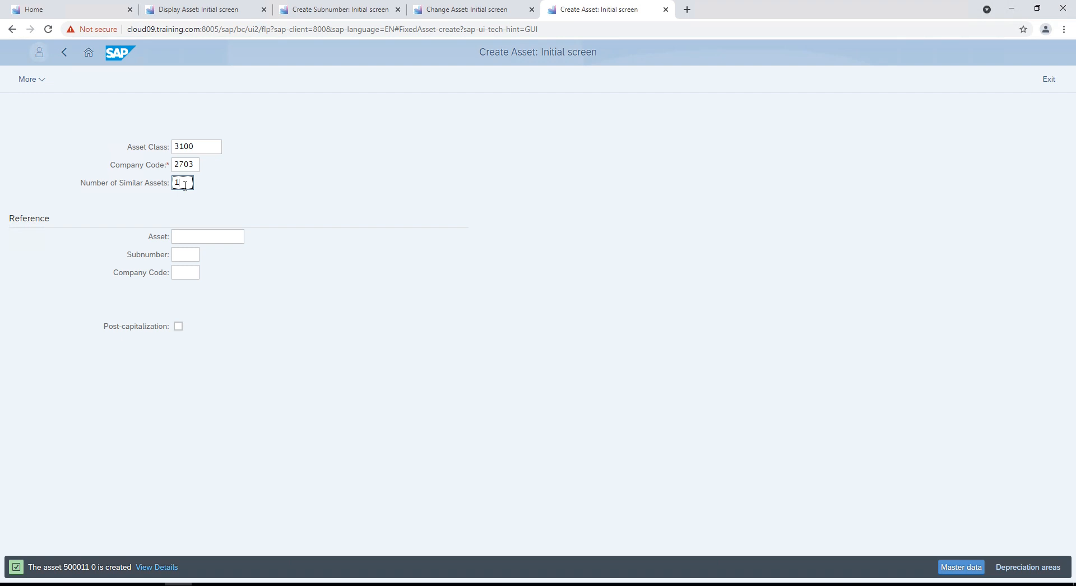
type("5")
left_click(215, 147)
key("F4")
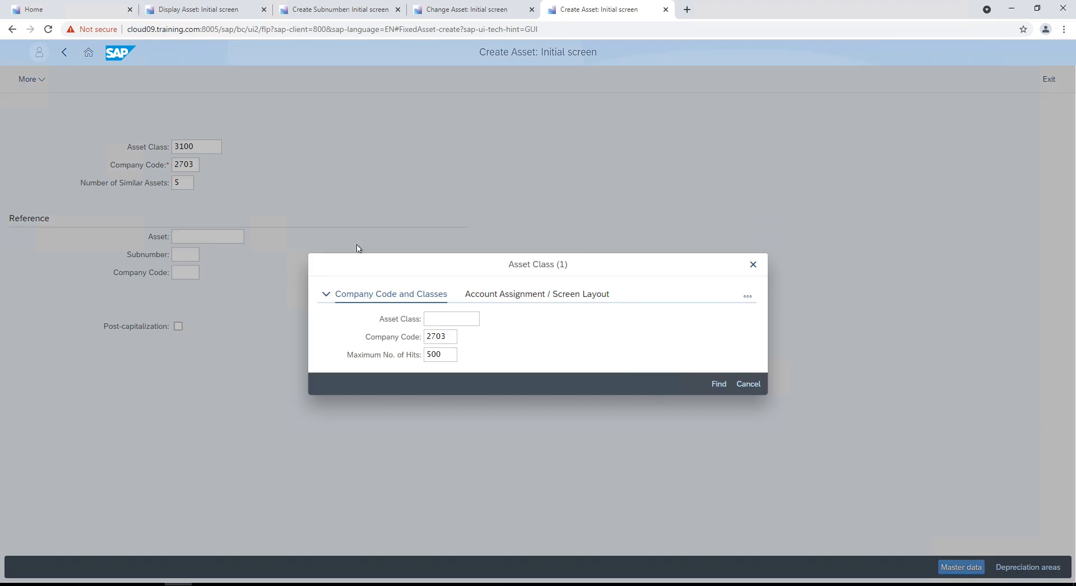
left_click(458, 322)
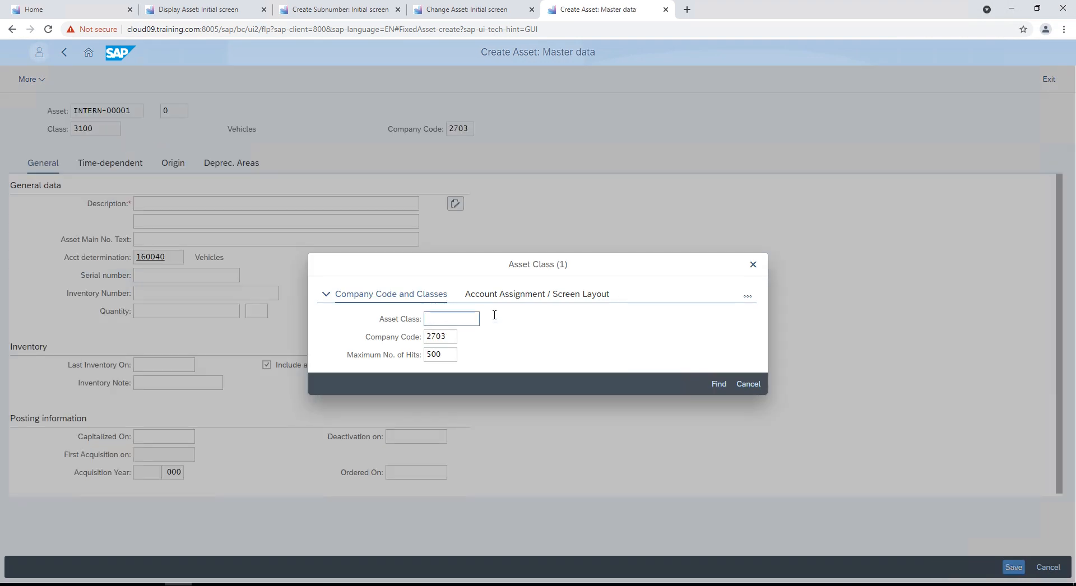
left_click(720, 391)
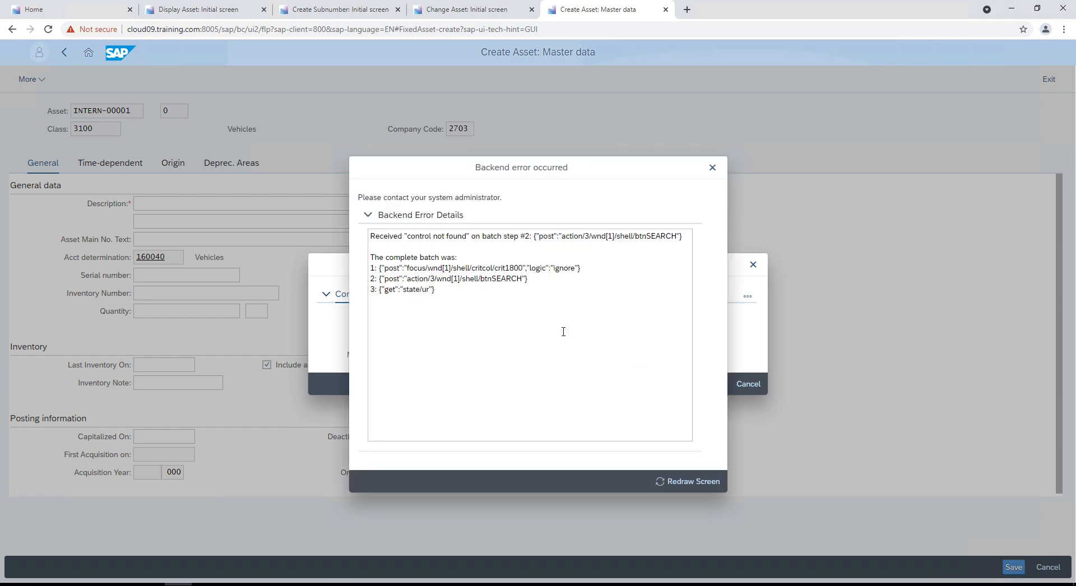
Retry the asset class search and dismiss the error and search dialogs
left_click(712, 167)
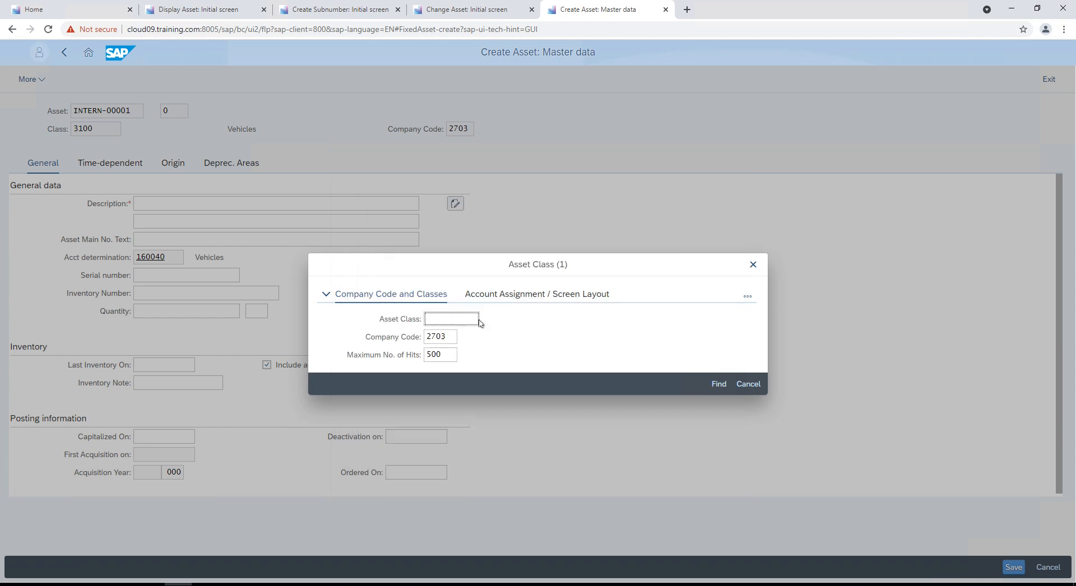
left_click(708, 391)
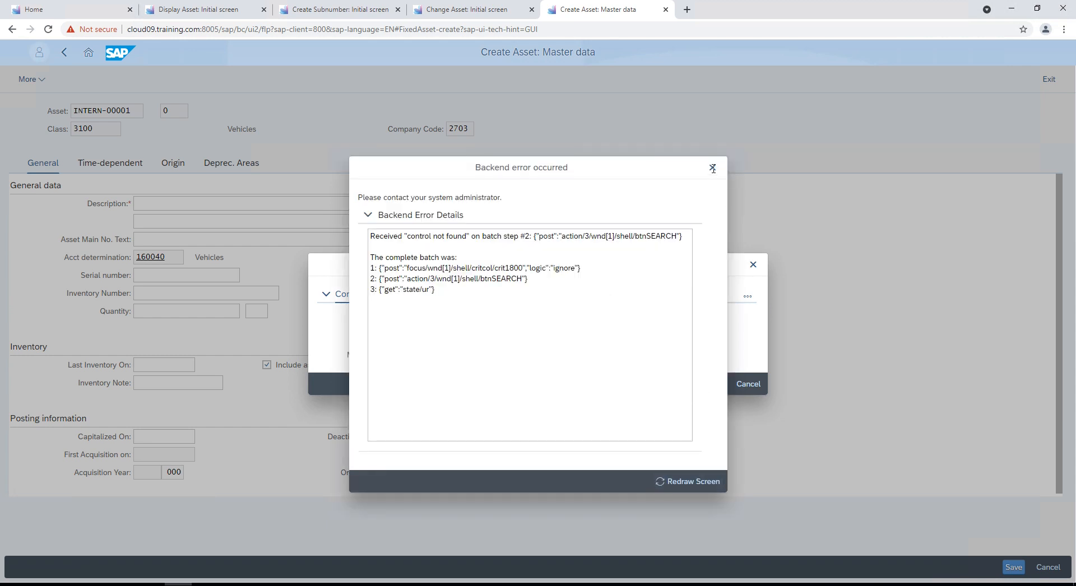
left_click(712, 167)
left_click(751, 384)
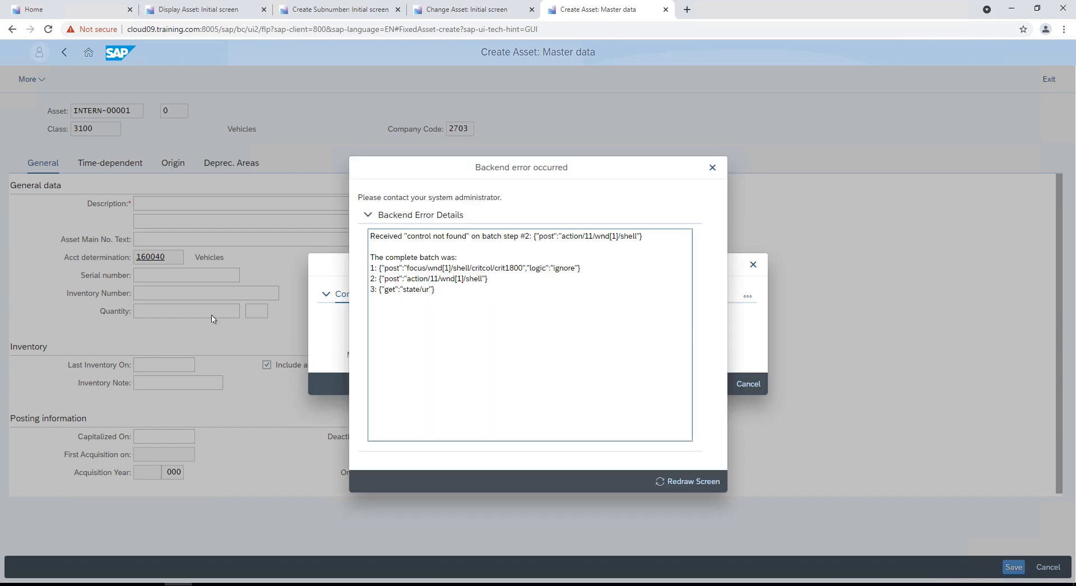
left_click(712, 168)
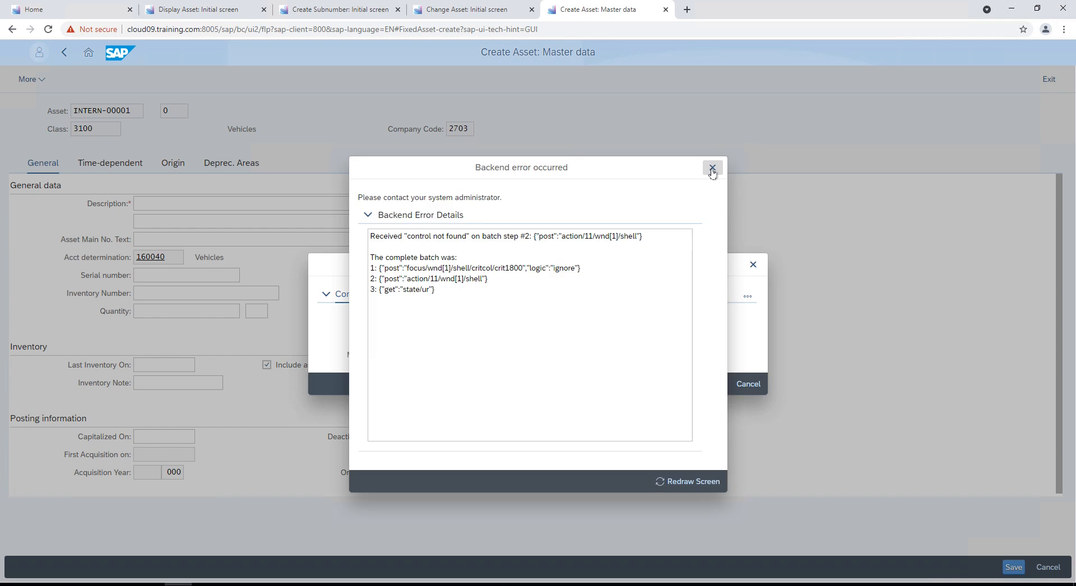
left_click(712, 169)
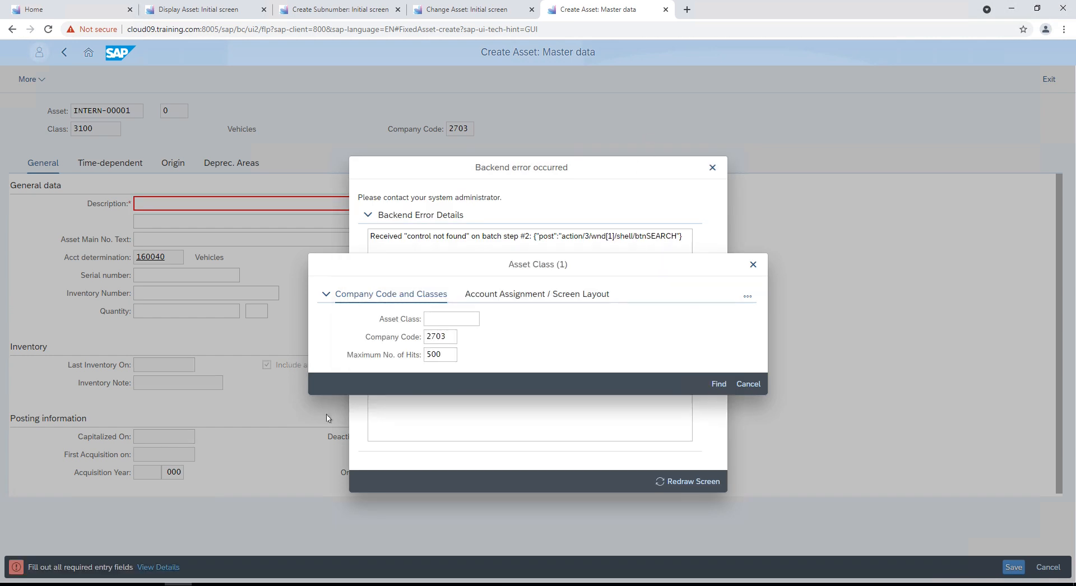
left_click(747, 384)
Return to the home page and open a new Create Asset session
left_click(434, 10)
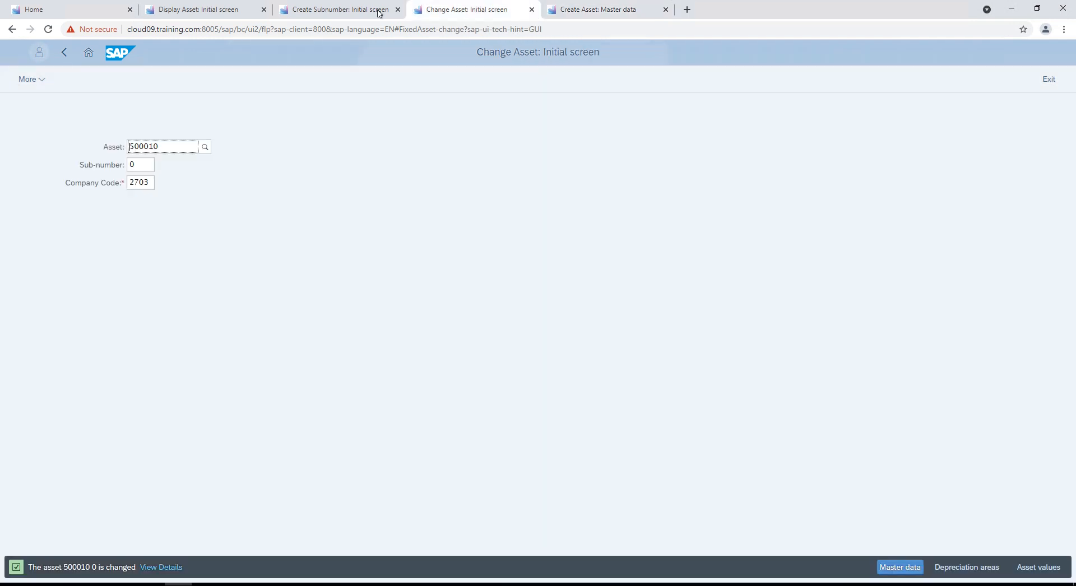
left_click(124, 7)
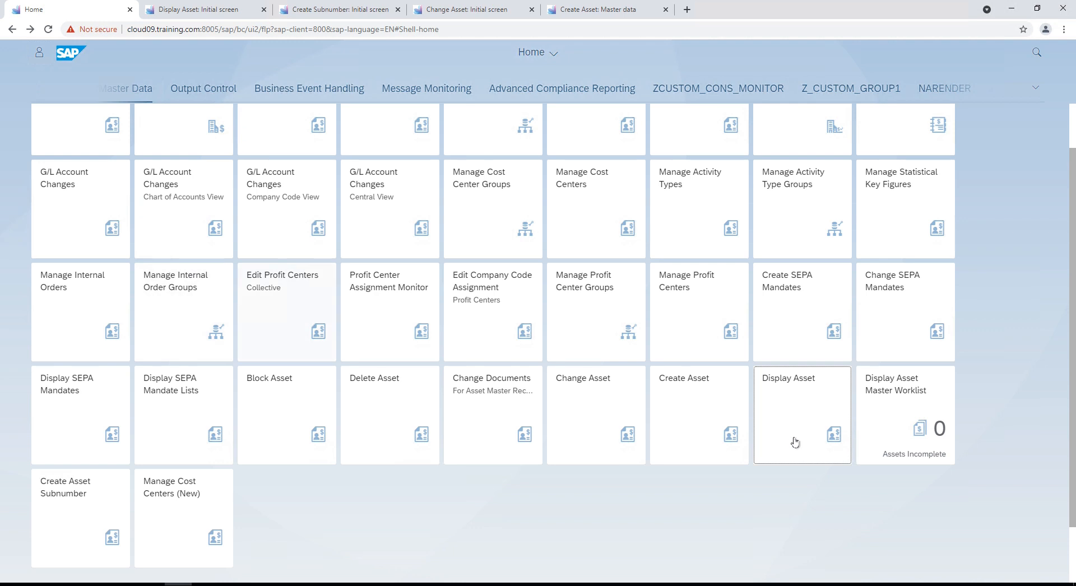
left_click(681, 414)
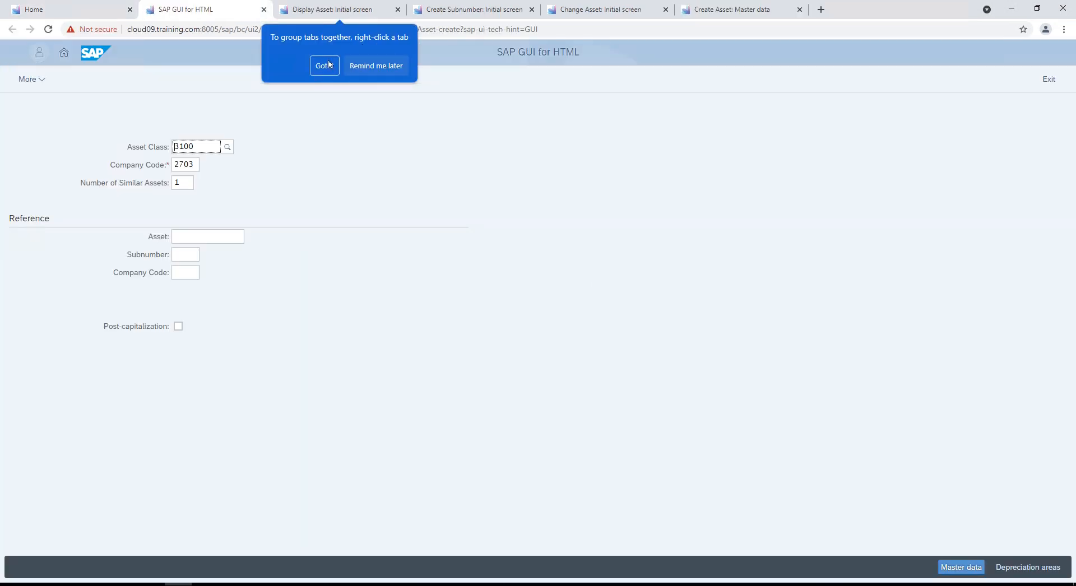
Start creating 5 similar assets of class 3100 in company code 2703 and continue to the master data
left_click(329, 65)
left_click(186, 186)
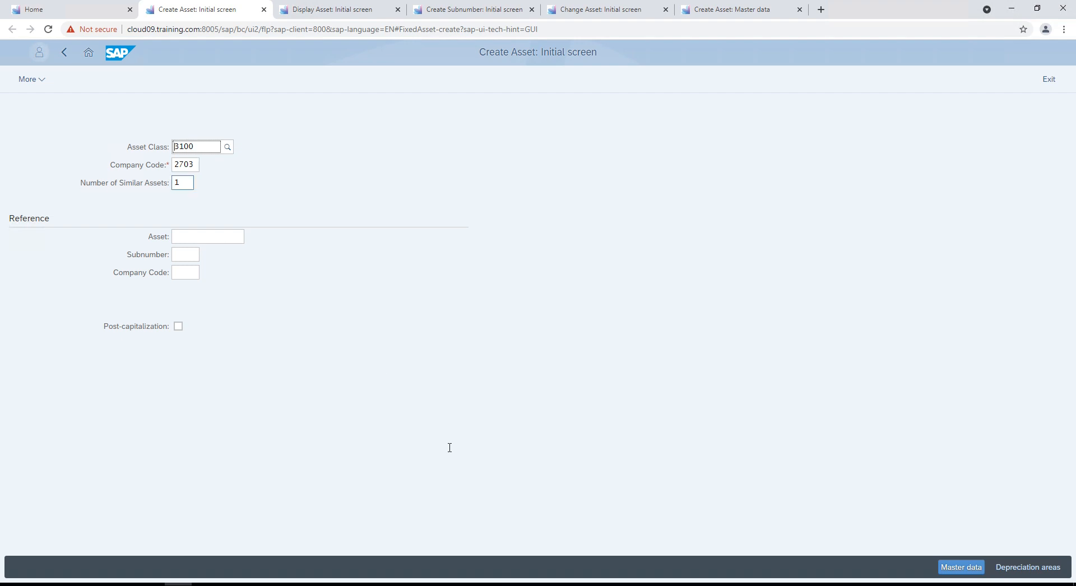
type("3")
key("Return")
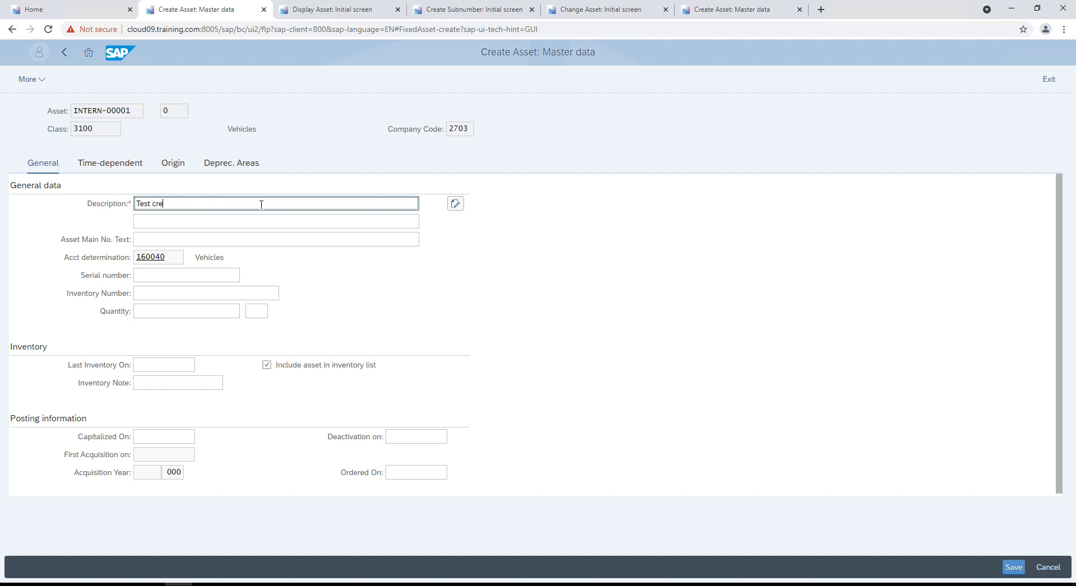
Enter the description "Test creacion multiple" in the general data and try to save the record
type("ion multiple")
key("Return")
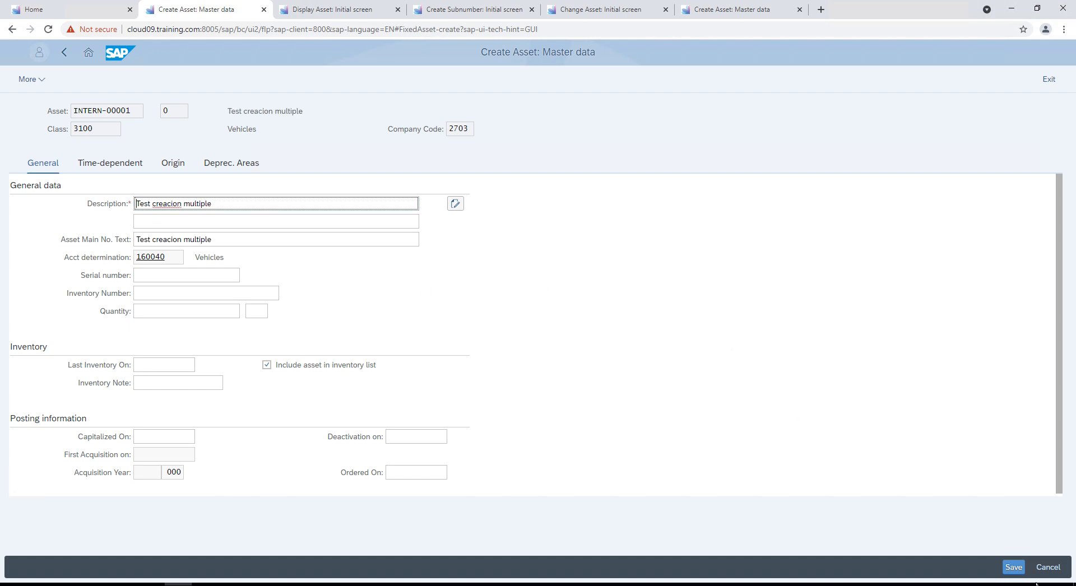
left_click(1014, 567)
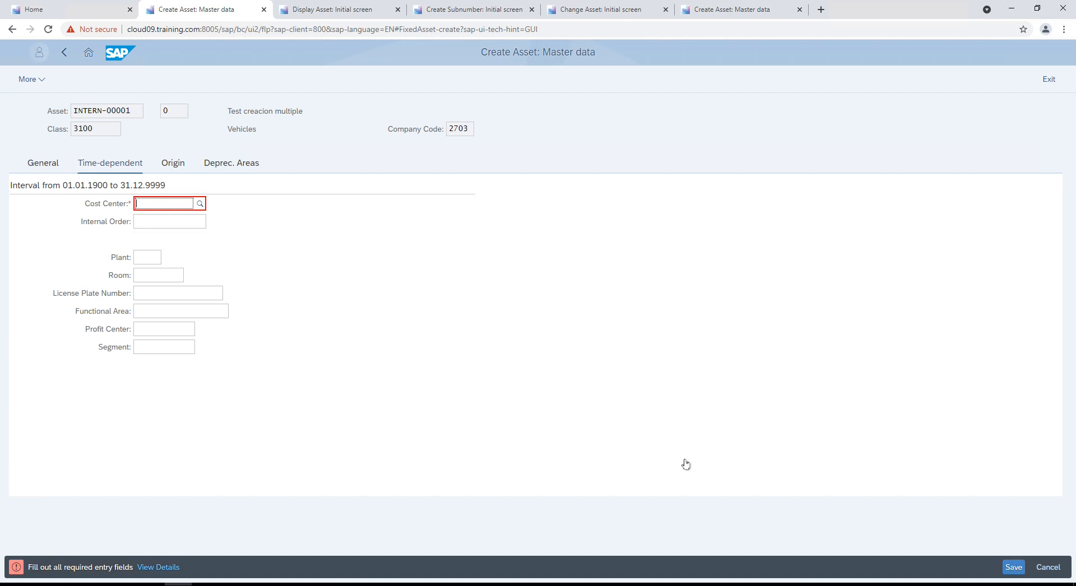
Assign cost center SISTEMAS and save, choosing to maintain individual fields for the similar assets
type("_")
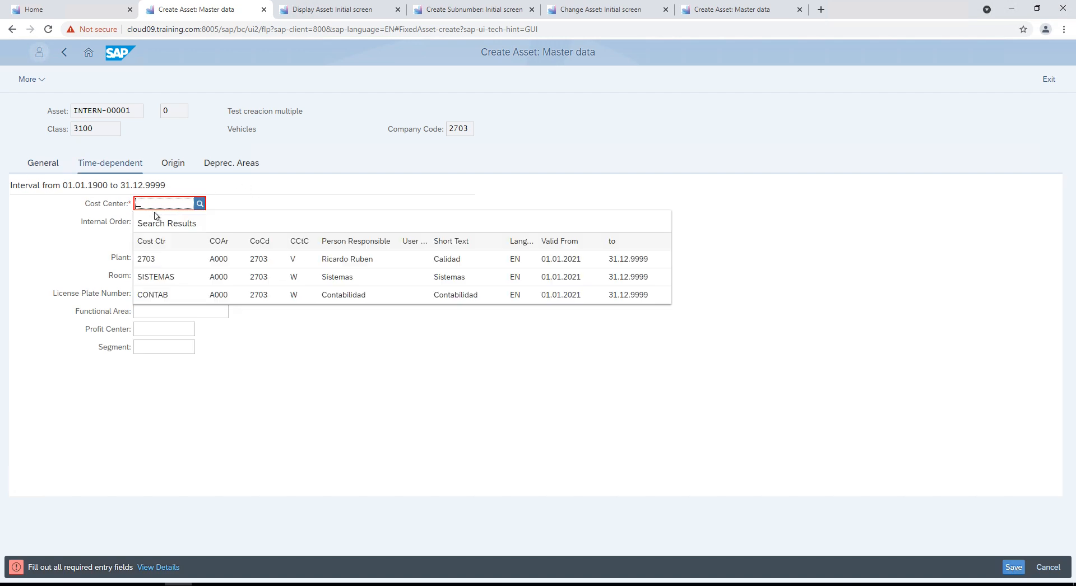
left_click(155, 278)
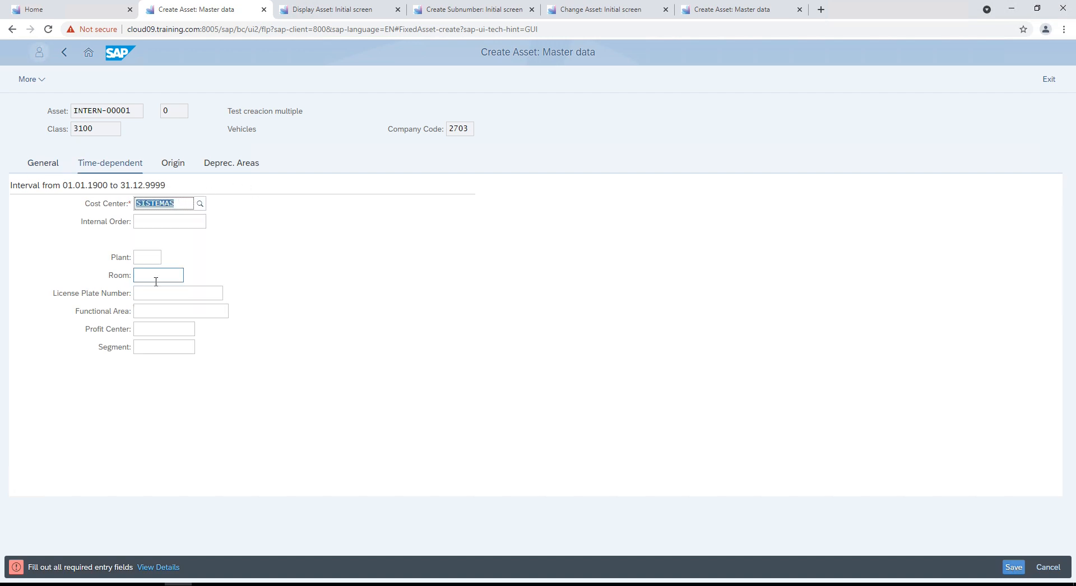
left_click(1013, 567)
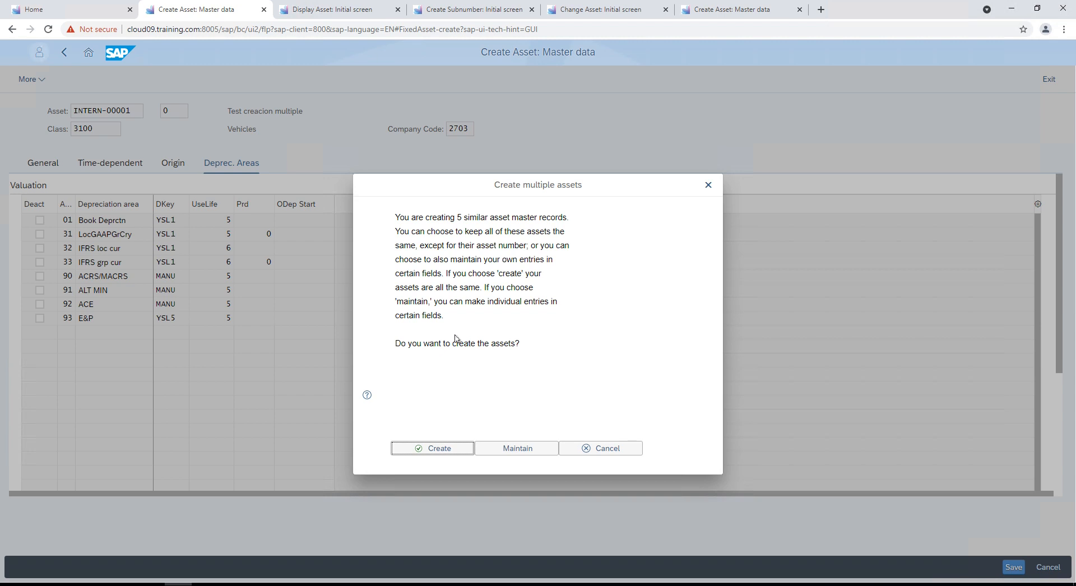
left_click(521, 452)
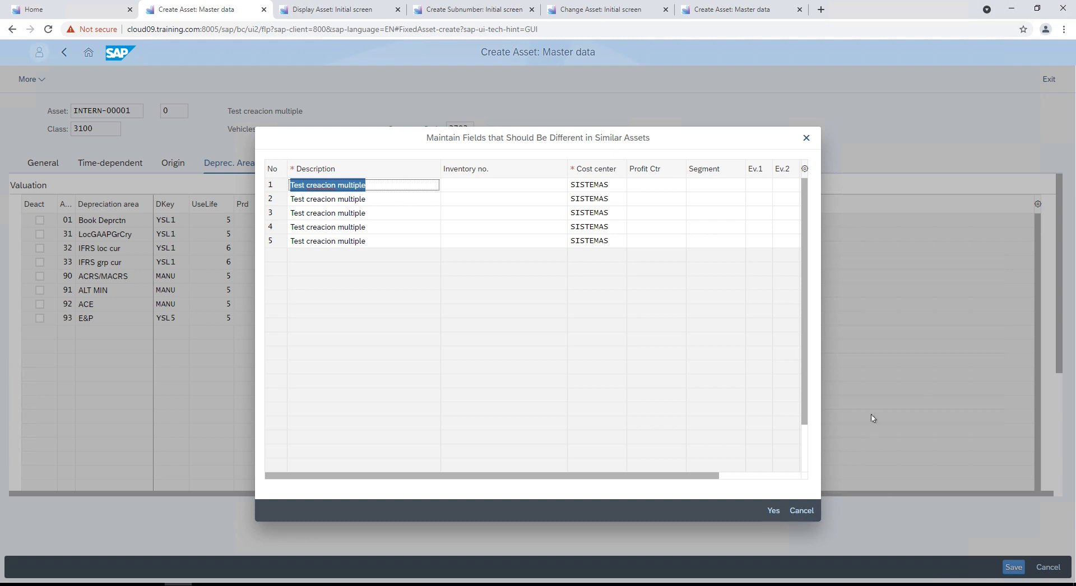
Change the first similar asset's description to "Test creacion multiple 1"
left_click(738, 477)
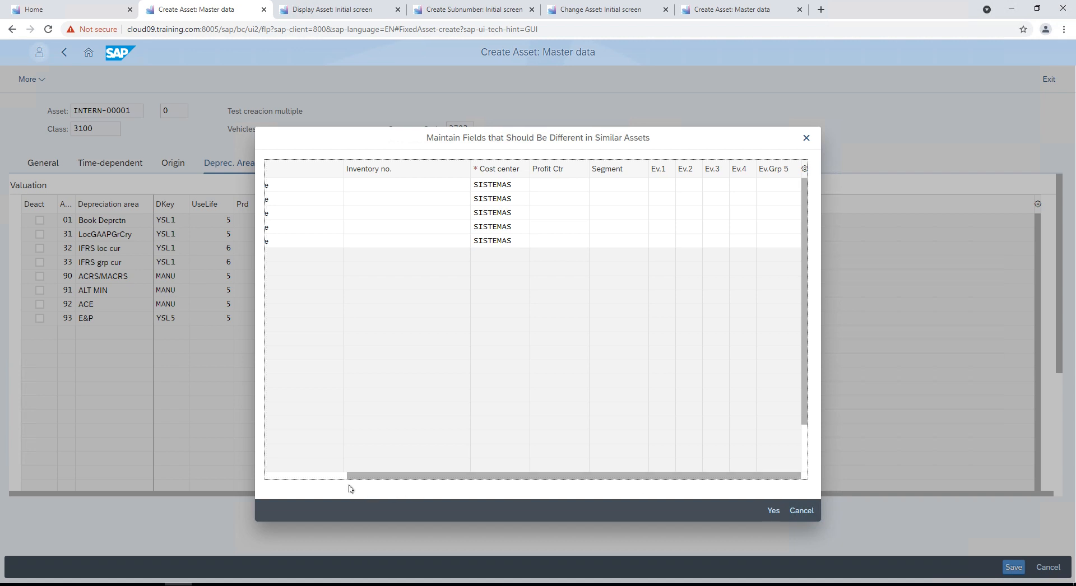
left_click(311, 477)
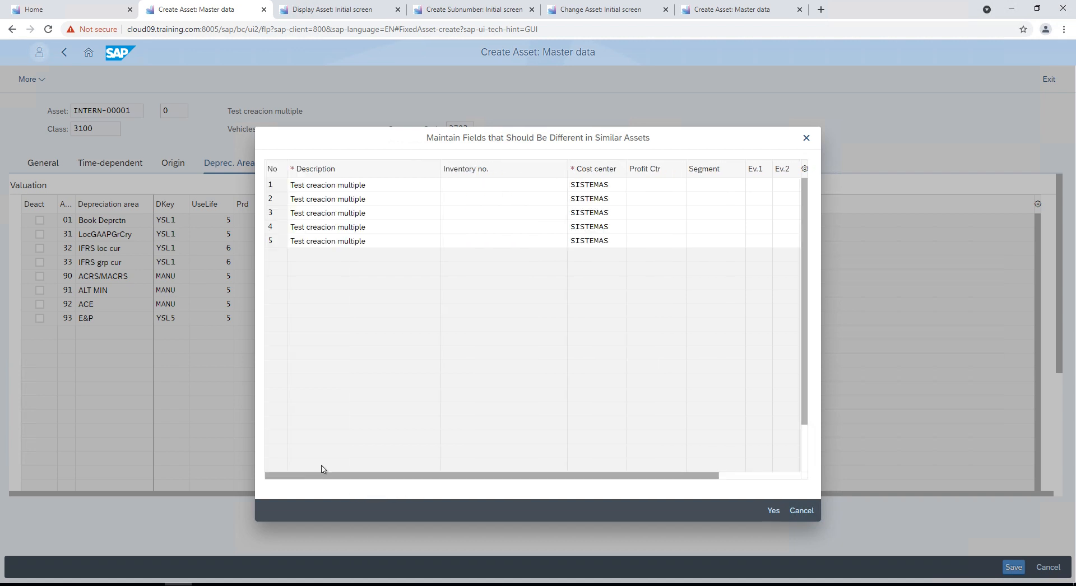
left_click(368, 186)
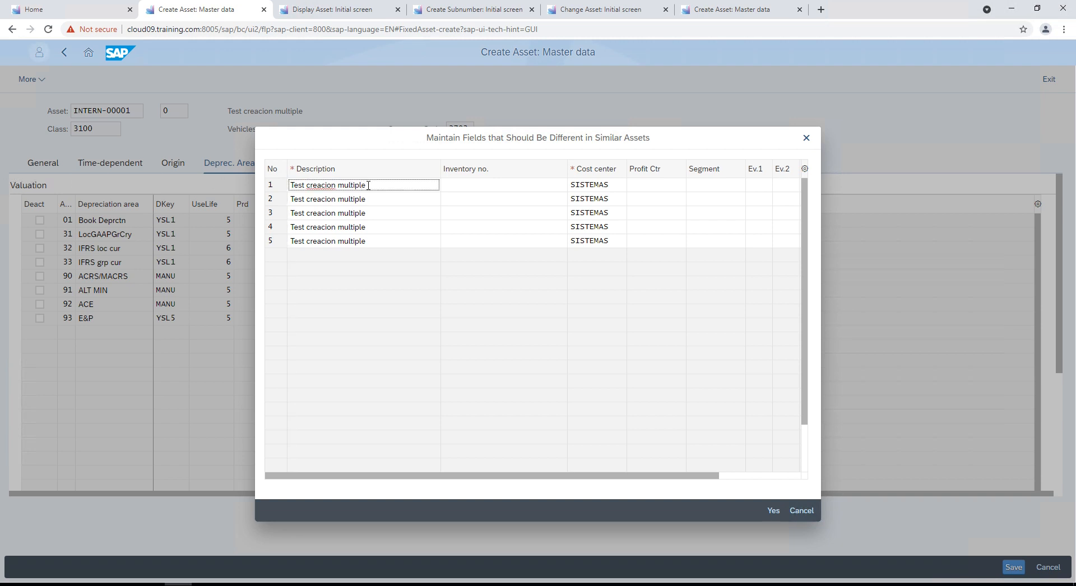
key("Tab")
key("Tab")
triple_click(368, 186)
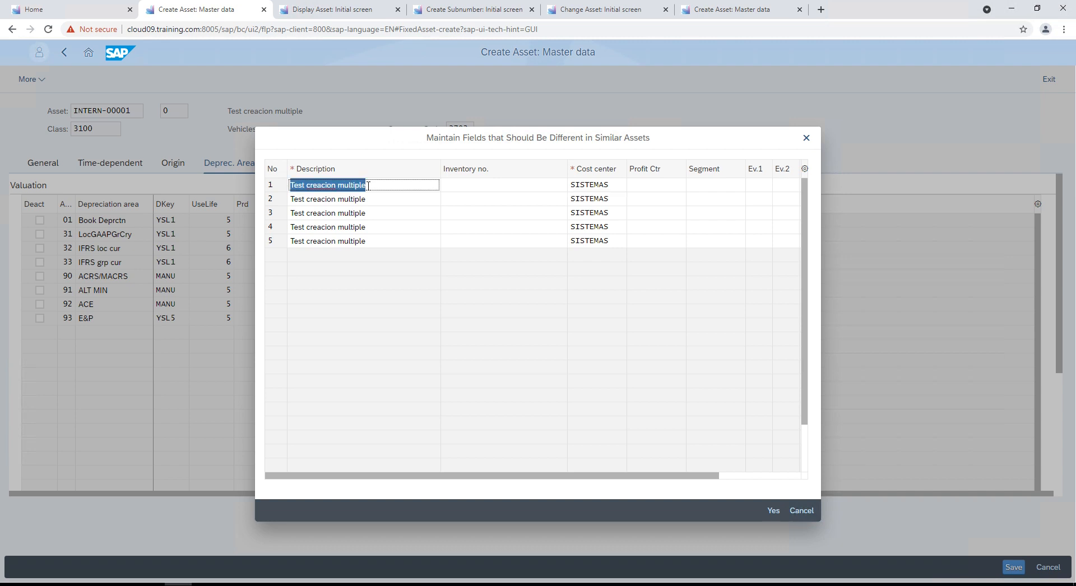
left_click(368, 186)
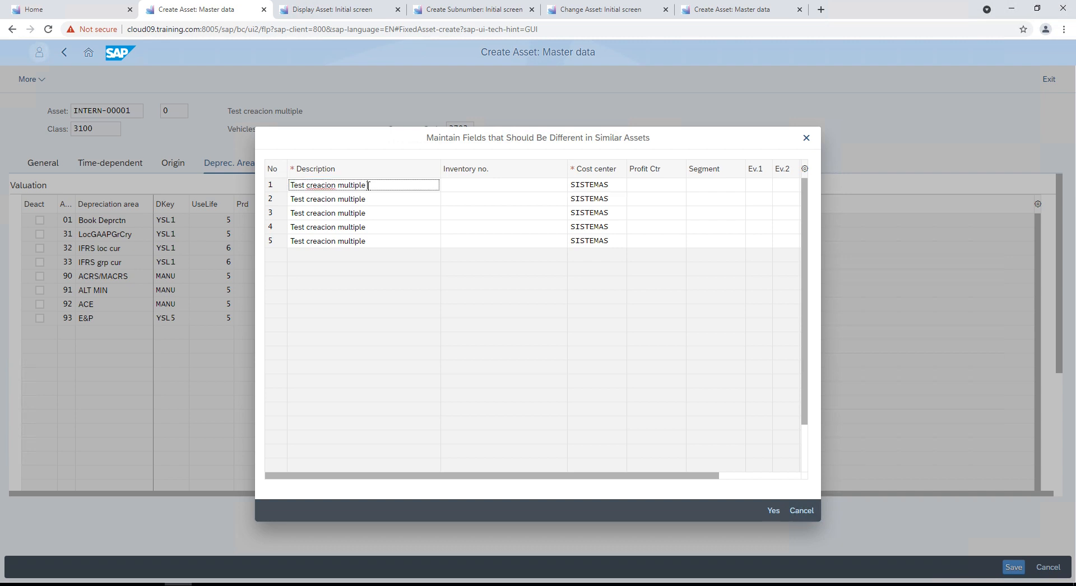
type("1")
Change the second similar asset's description to "Test creacion multiple 2"
triple_click(371, 198)
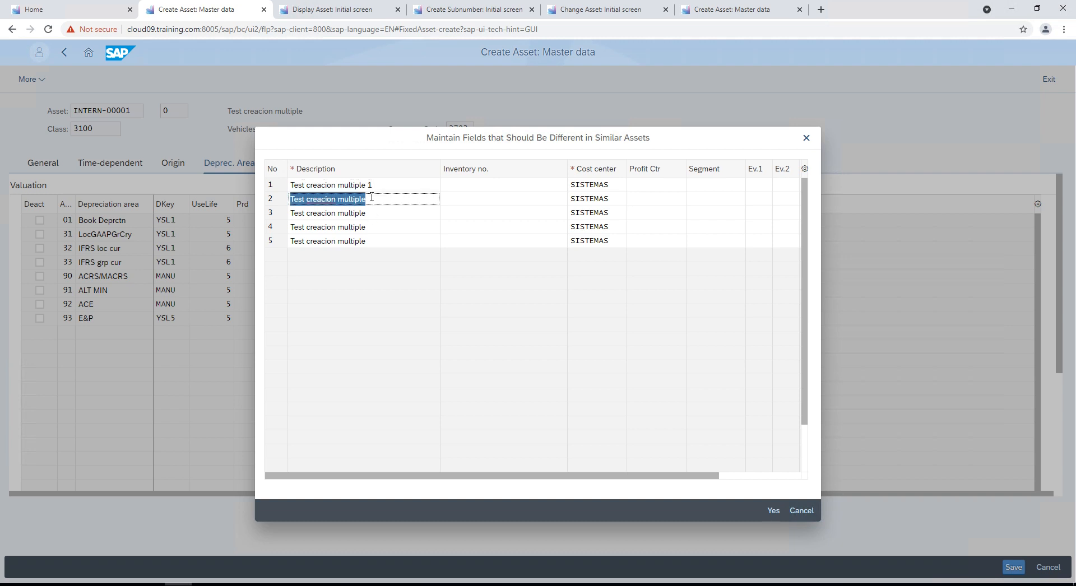
key("Tab")
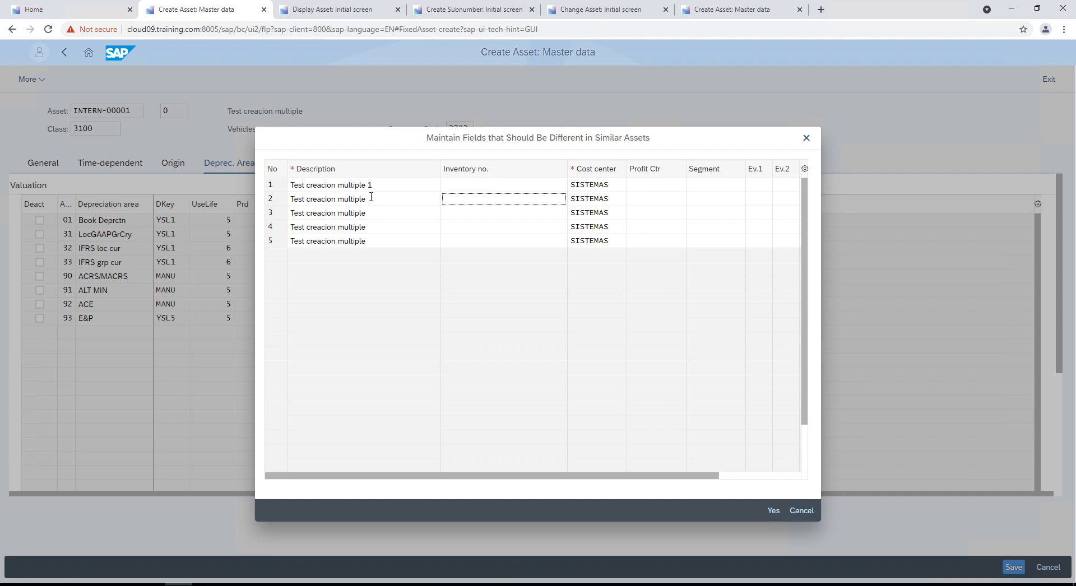
left_click(371, 198)
key("Right")
key("Left")
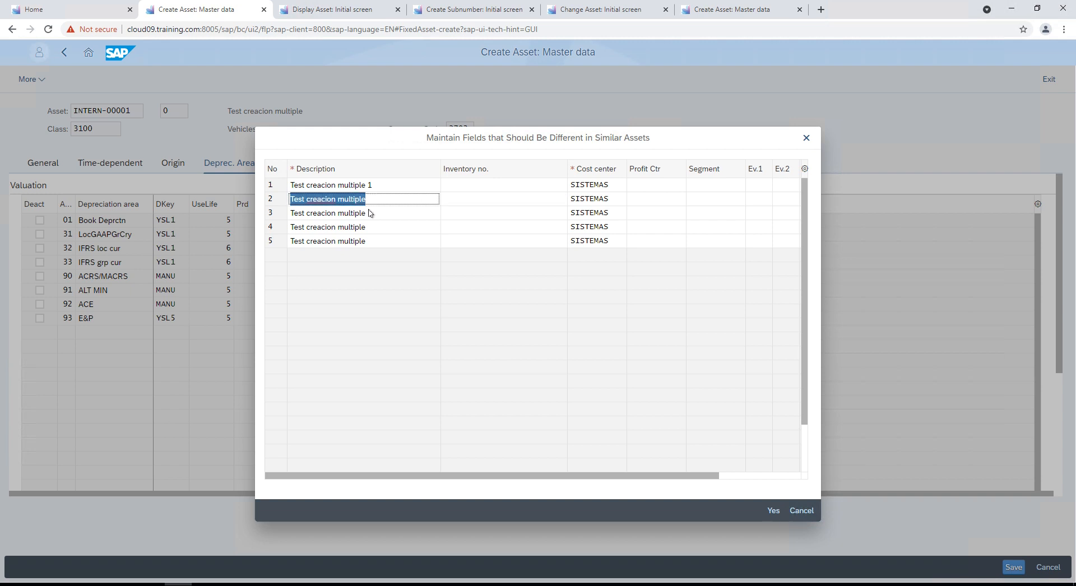
key("Down")
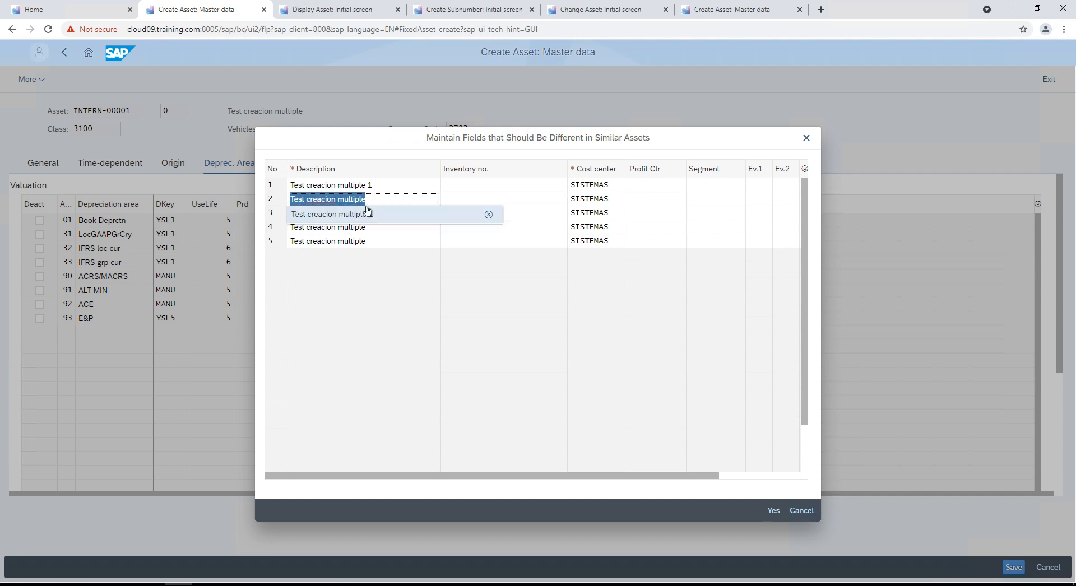
left_click(367, 214)
left_click(375, 199)
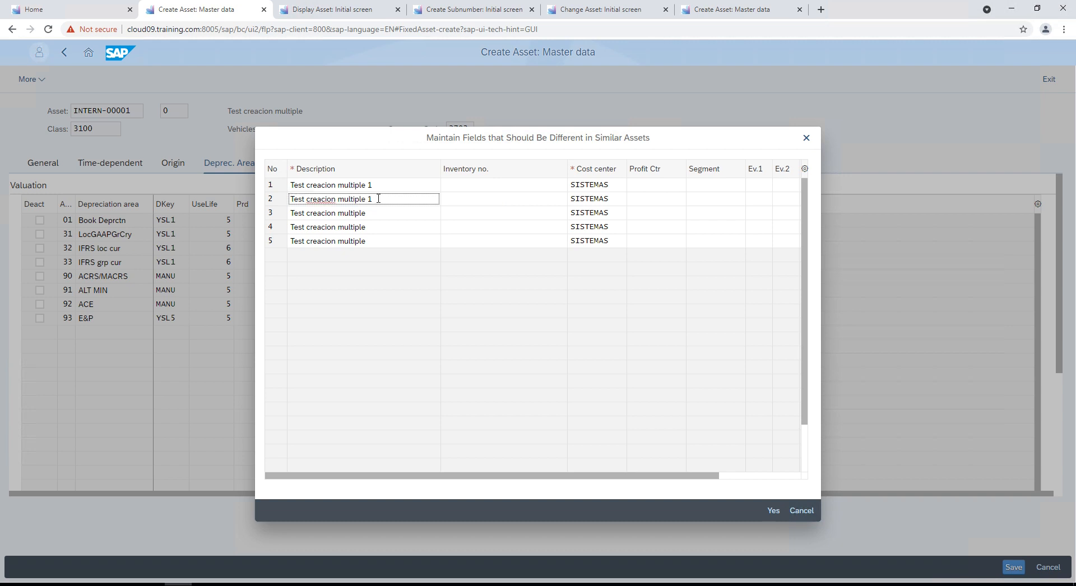
type("2")
Change the third similar asset's description to "Test creacion multiple 3"
left_click(365, 213)
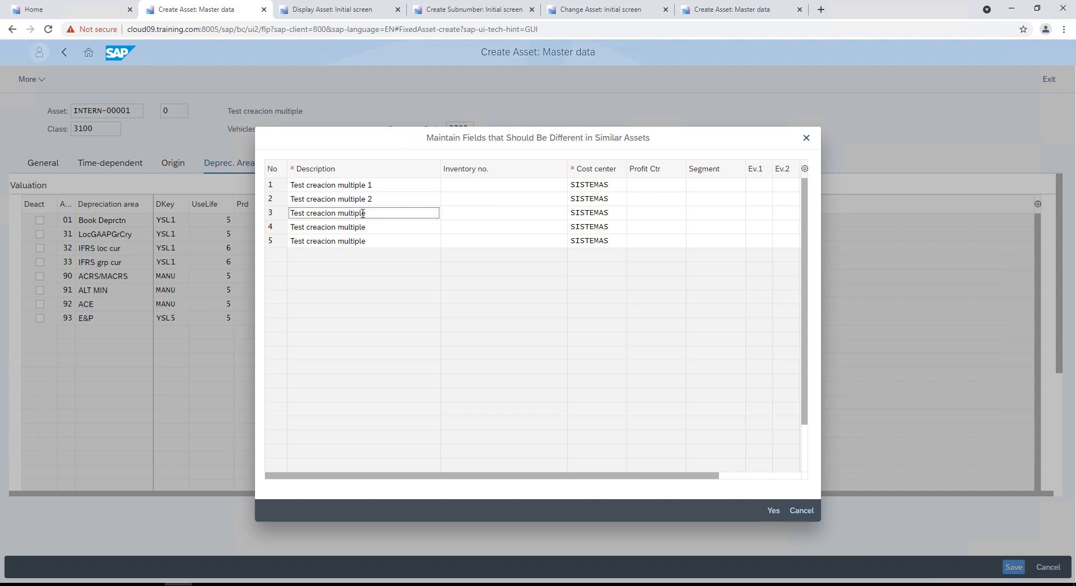
left_click(366, 213)
double_click(367, 214)
left_click(366, 213)
type("3")
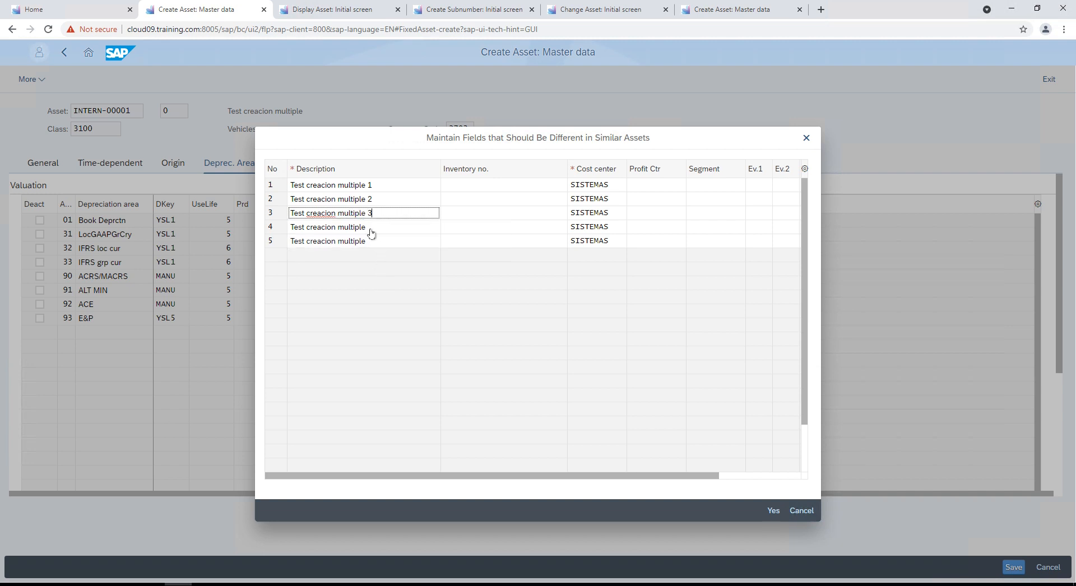
Set the fourth and fifth assets' descriptions to "Test creacion multiple 4" and "Test creacion multiple 5"
left_click(372, 228)
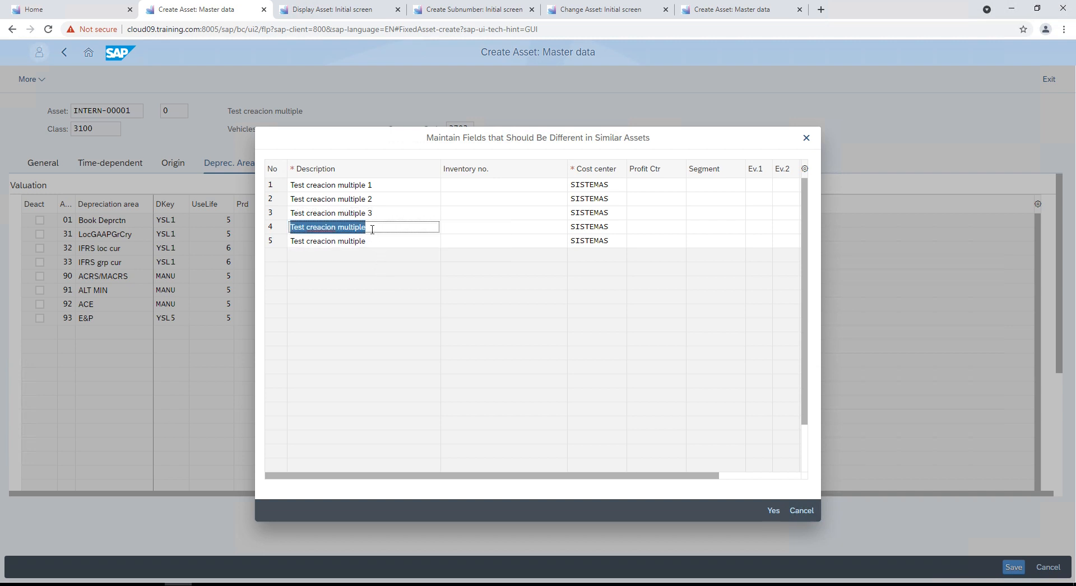
left_click(372, 229)
type("4")
left_click(371, 240)
double_click(375, 240)
left_click(376, 239)
type("5")
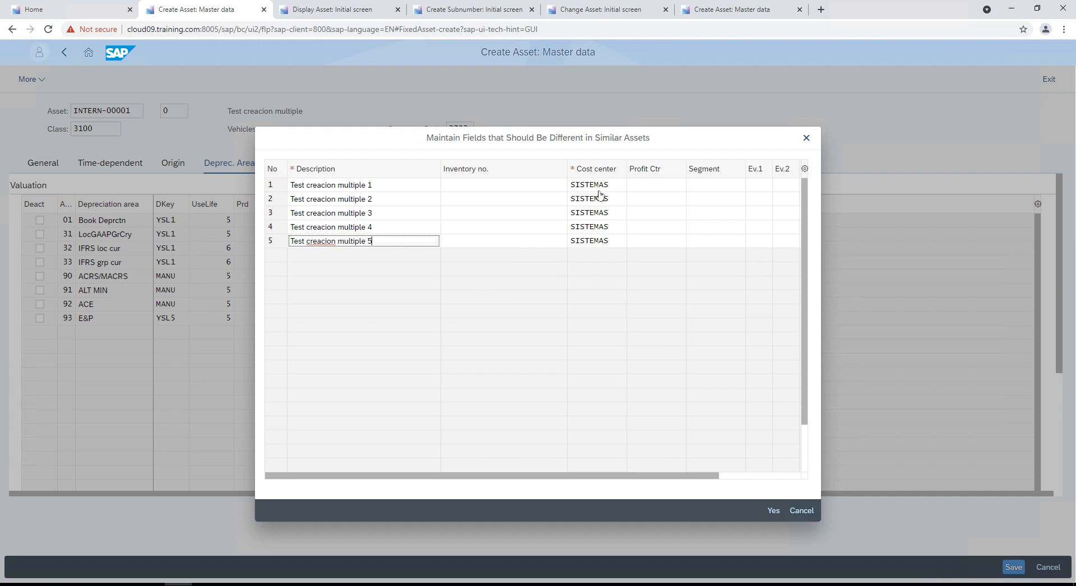
Clear the fourth asset's description and re-enter it as "Test creacion multiple 4"
left_click(616, 213)
left_click(413, 224)
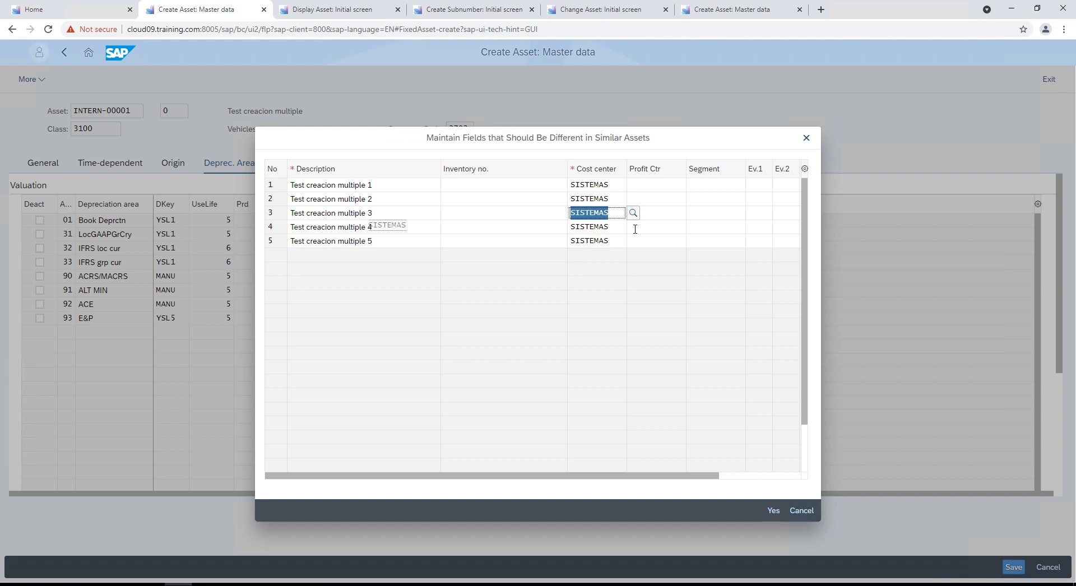
key("BackSpace")
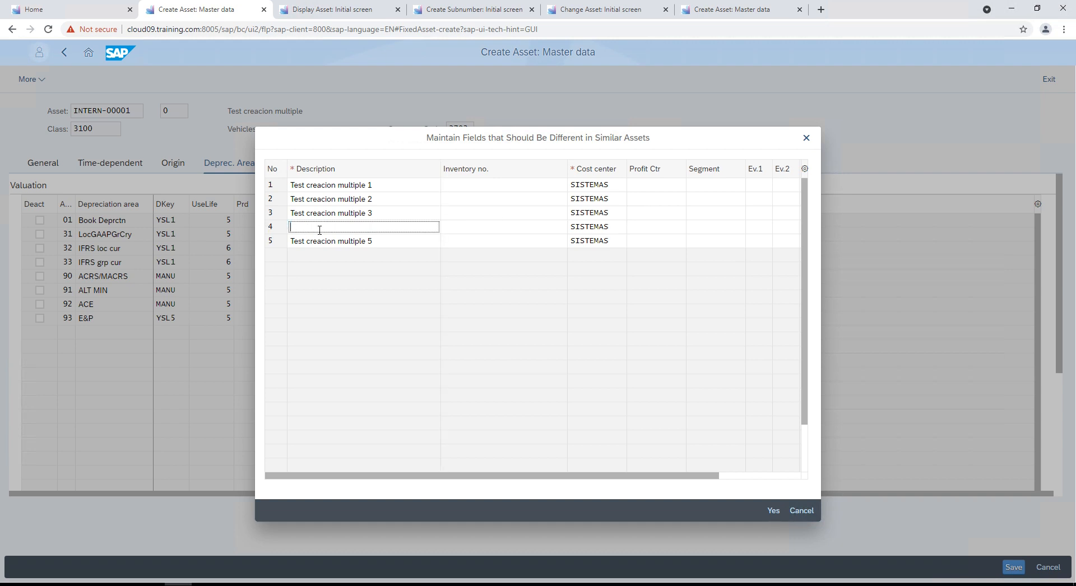
type("Test creacion multiple 4")
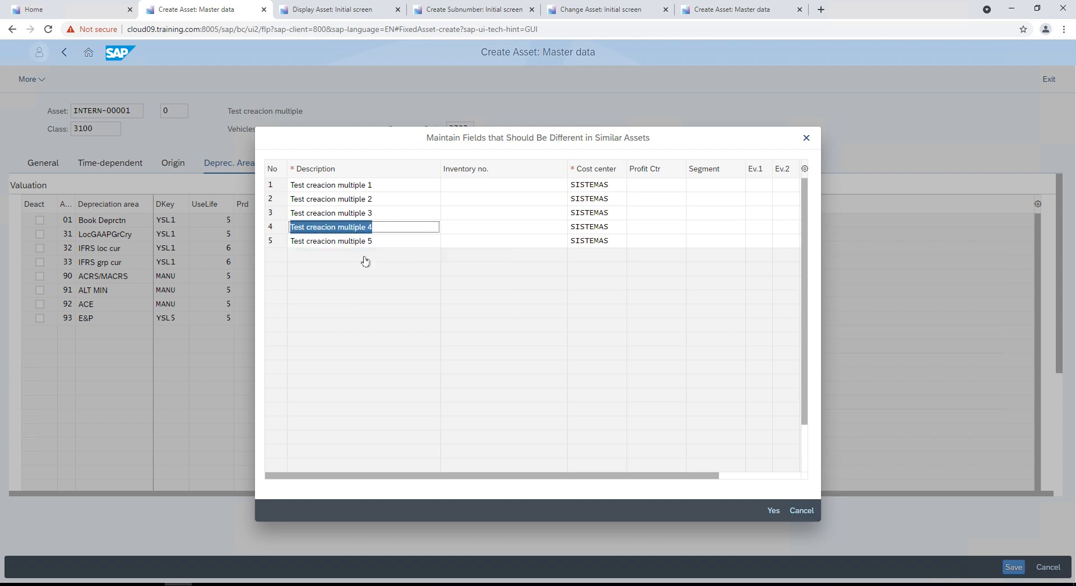
left_click(365, 260)
Set the fourth asset's cost center to CONTAB and create the similar assets
left_click(611, 228)
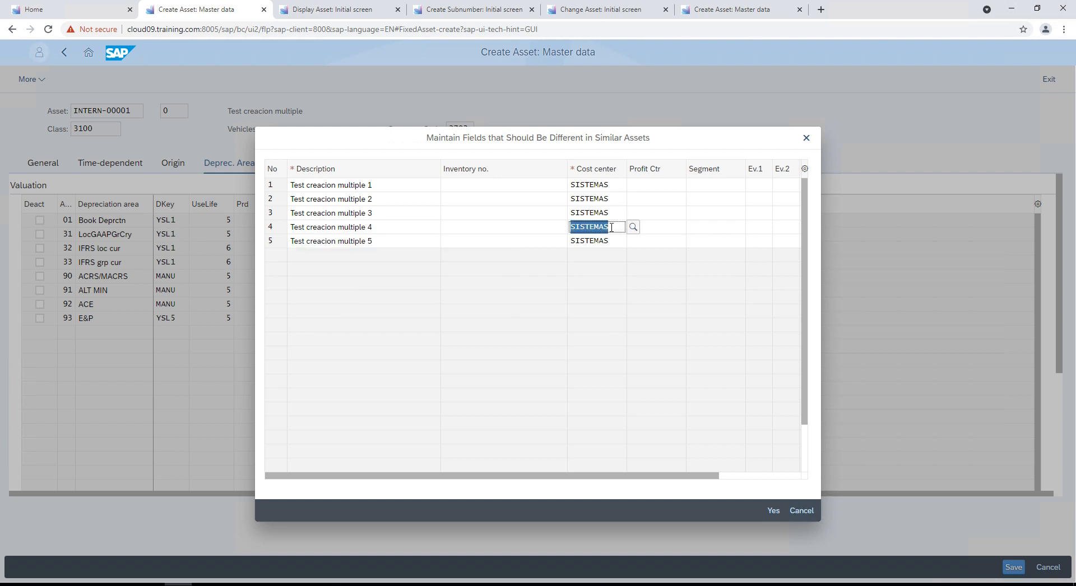
type("cont")
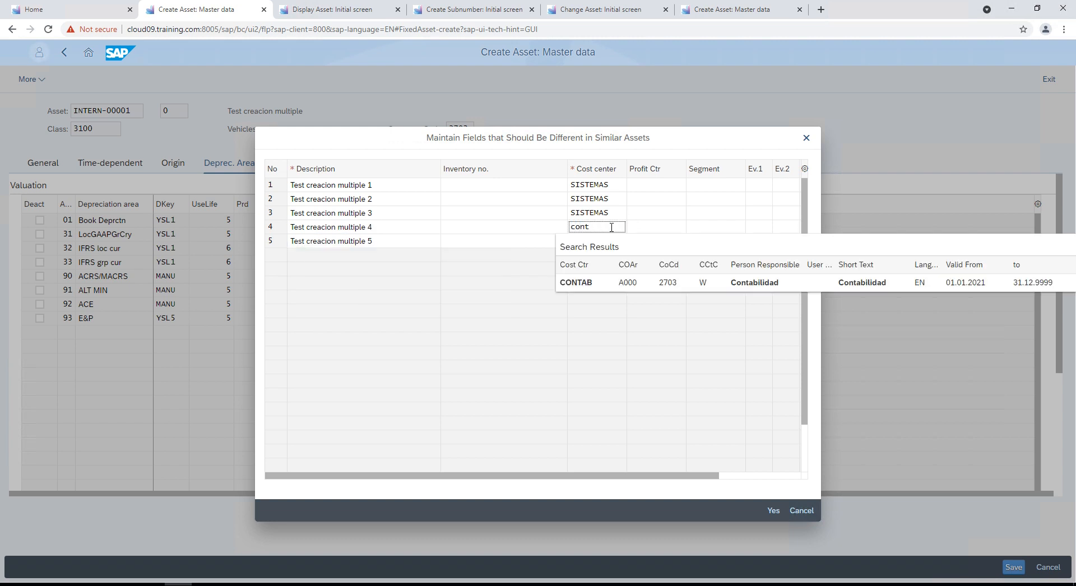
key("Down")
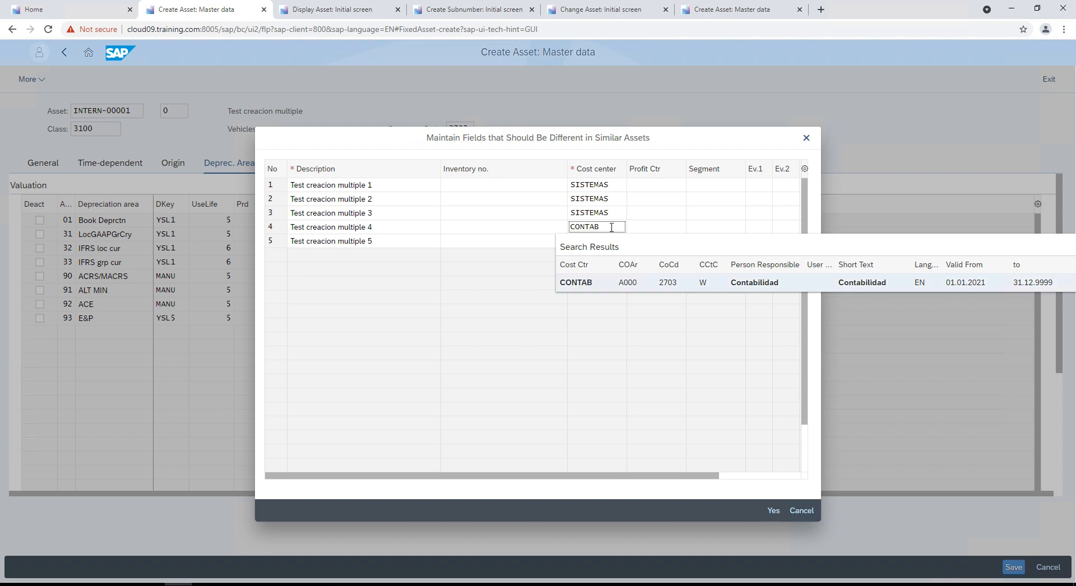
key("Return")
left_click(773, 510)
left_click(435, 453)
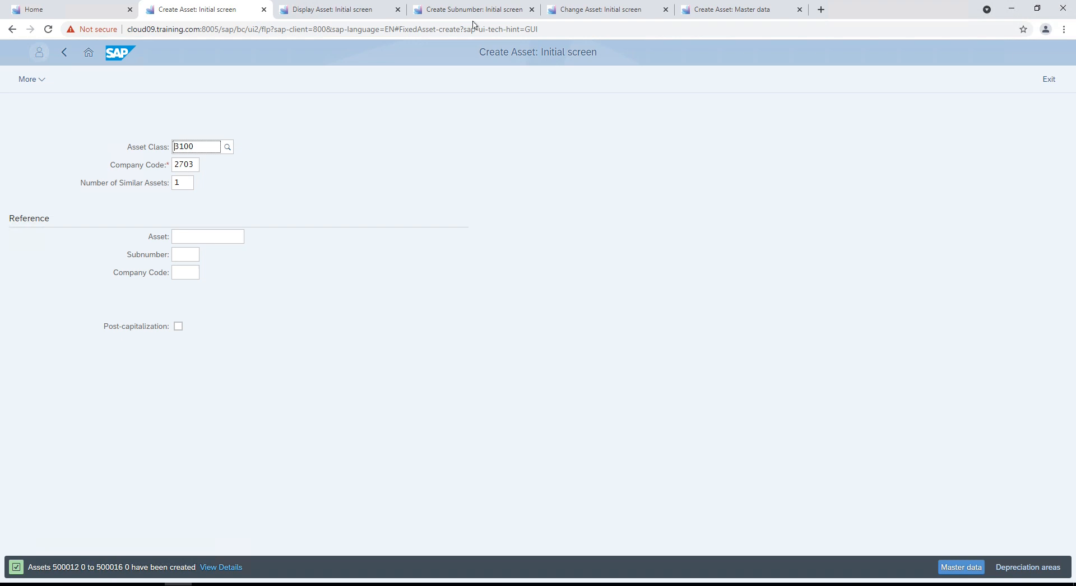
Display the master data of asset 500010 and request its change documents at asset level
left_click(367, 17)
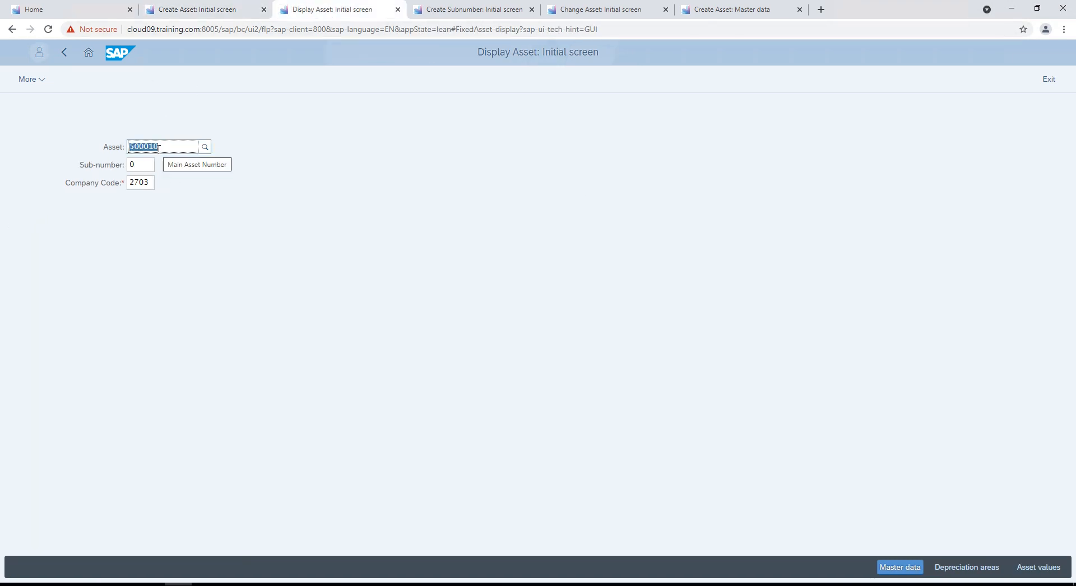
key("Return")
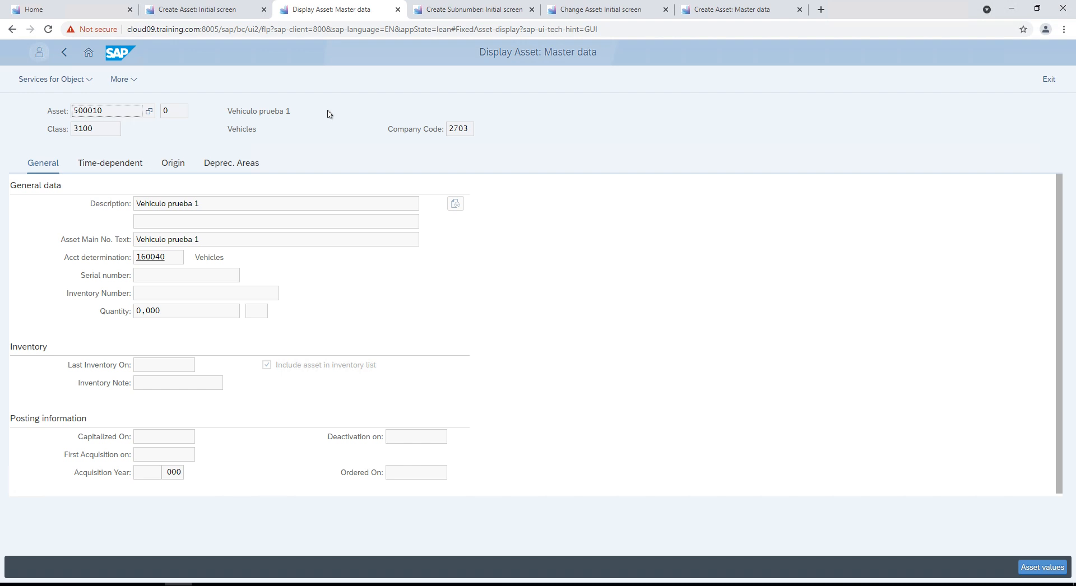
left_click(124, 79)
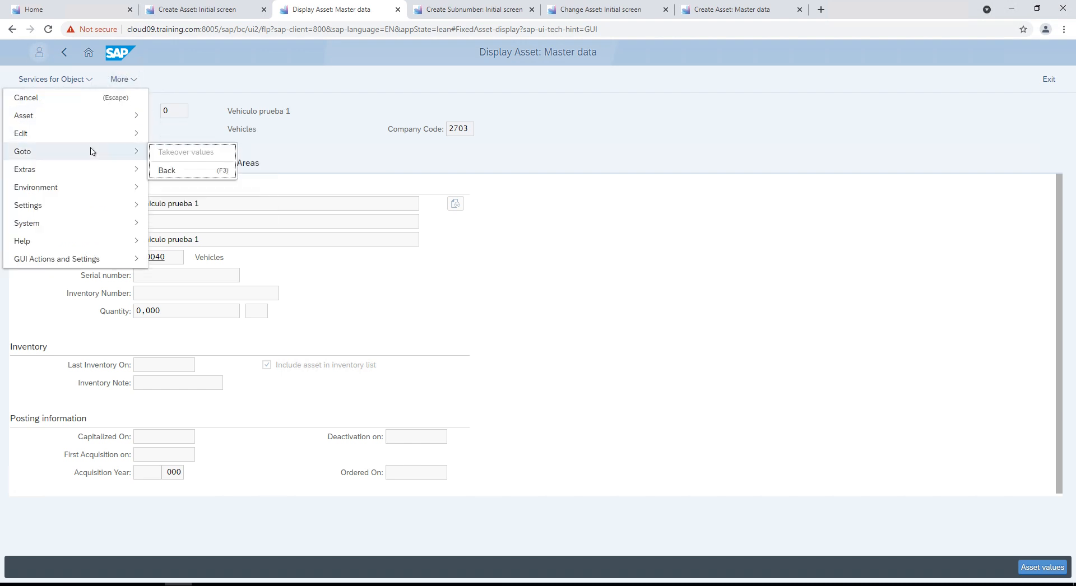
mouse_move(86, 171)
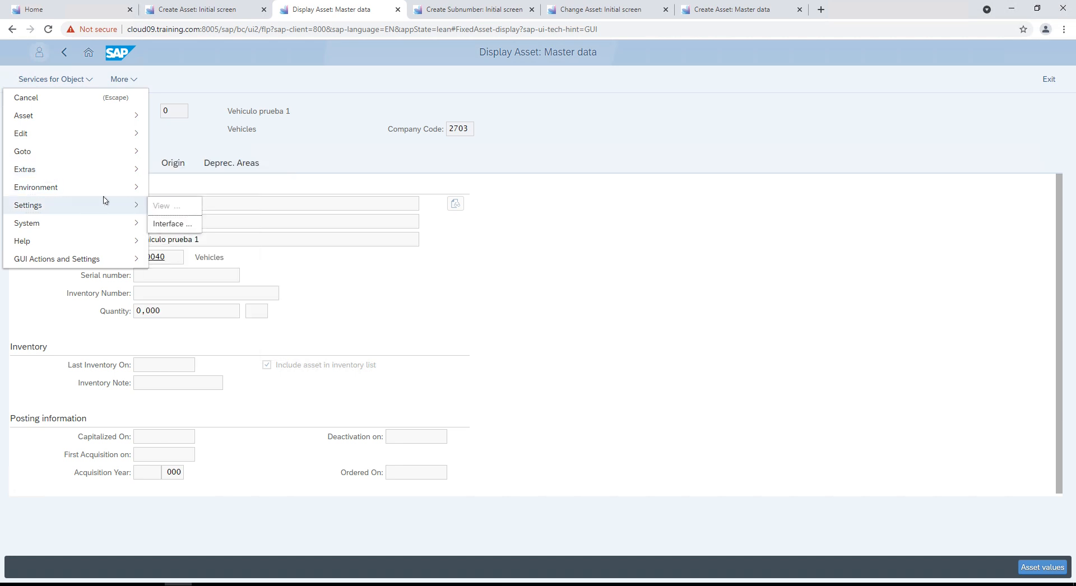
mouse_move(238, 210)
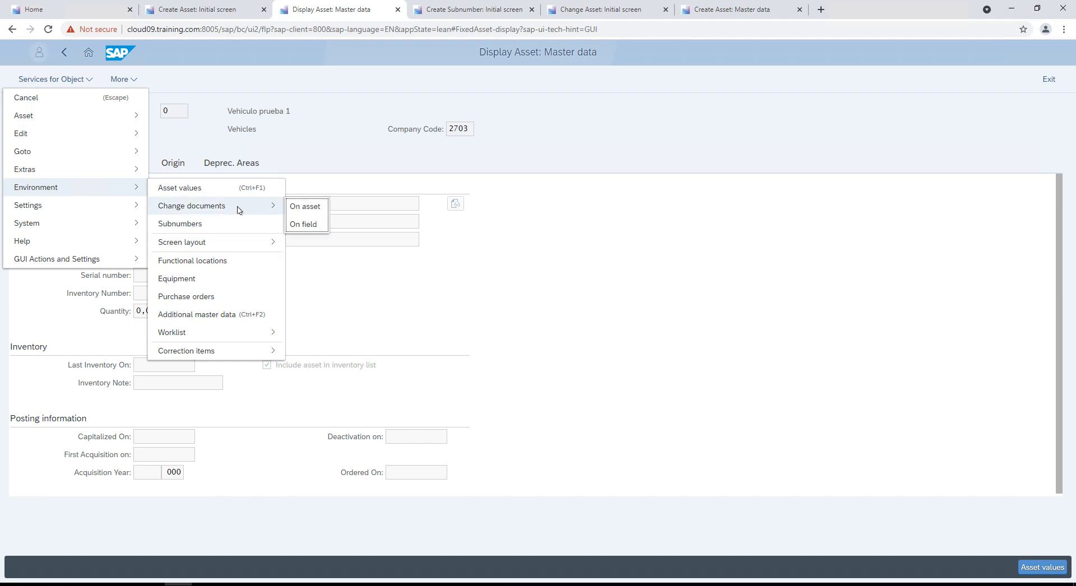
left_click(306, 208)
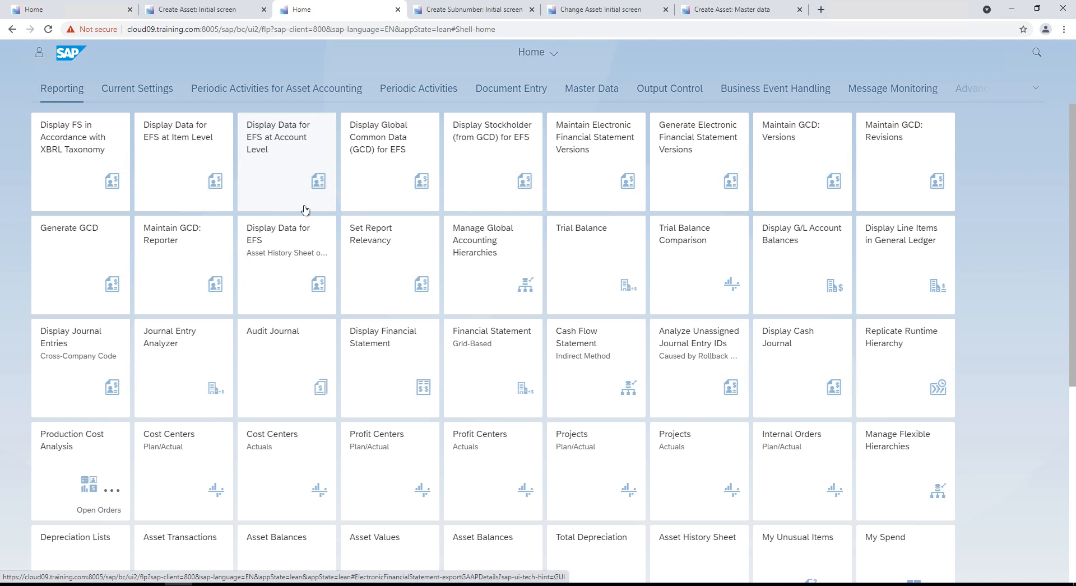
scroll(626, 331, "down", 1)
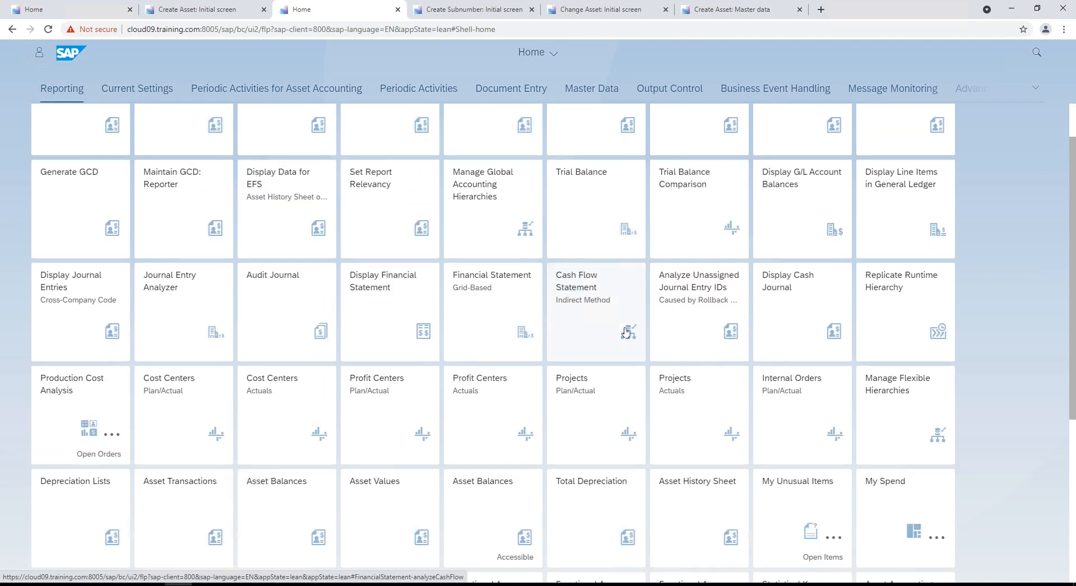
scroll(625, 331, "down", 5)
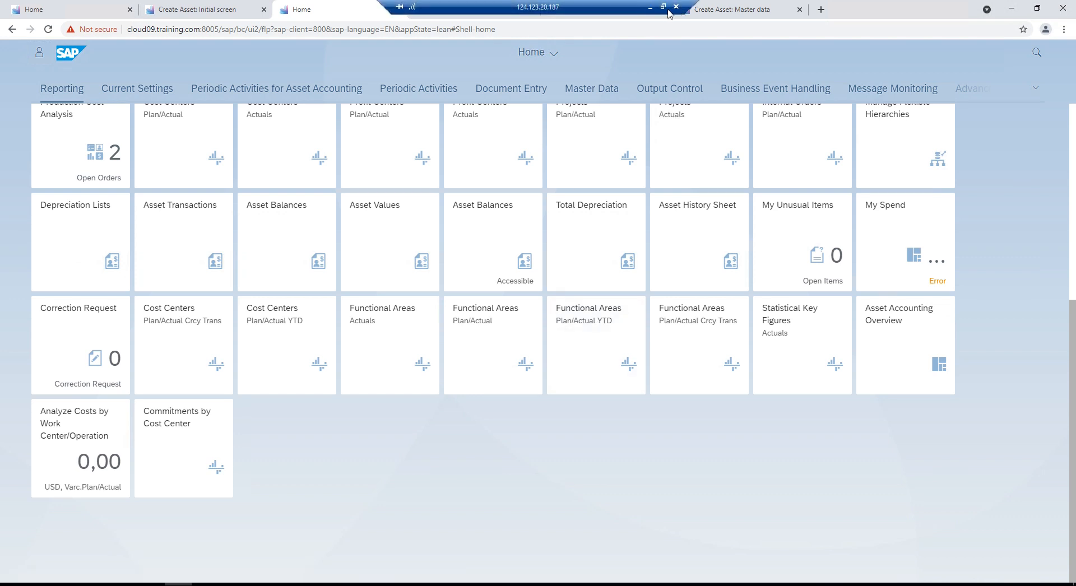
Take the remote desktop out of full screen and switch to the presentation
left_click(662, 7)
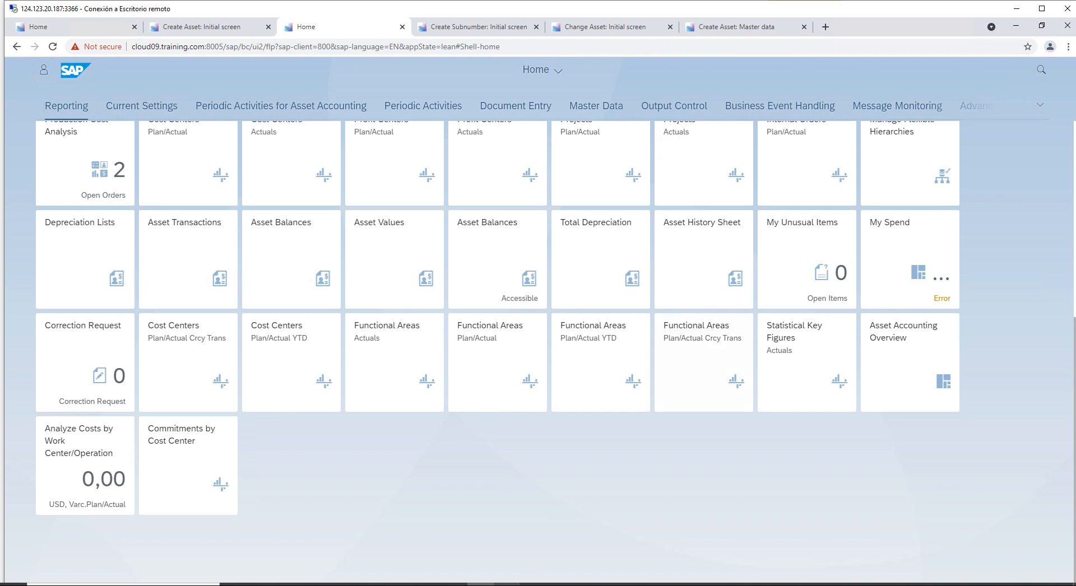
mouse_move(507, 585)
left_click(564, 563)
left_click(469, 390)
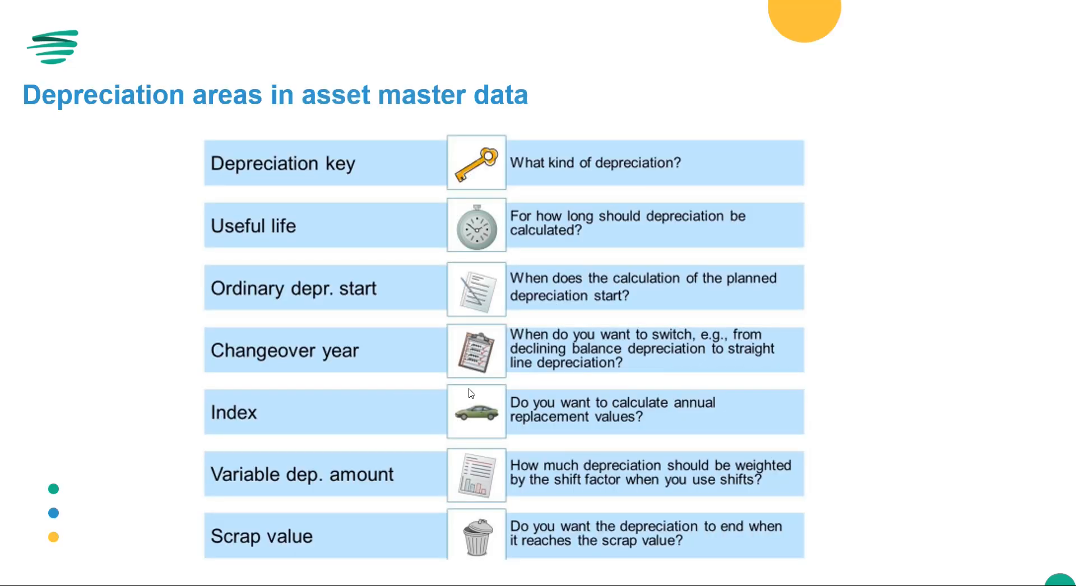
left_click(468, 388)
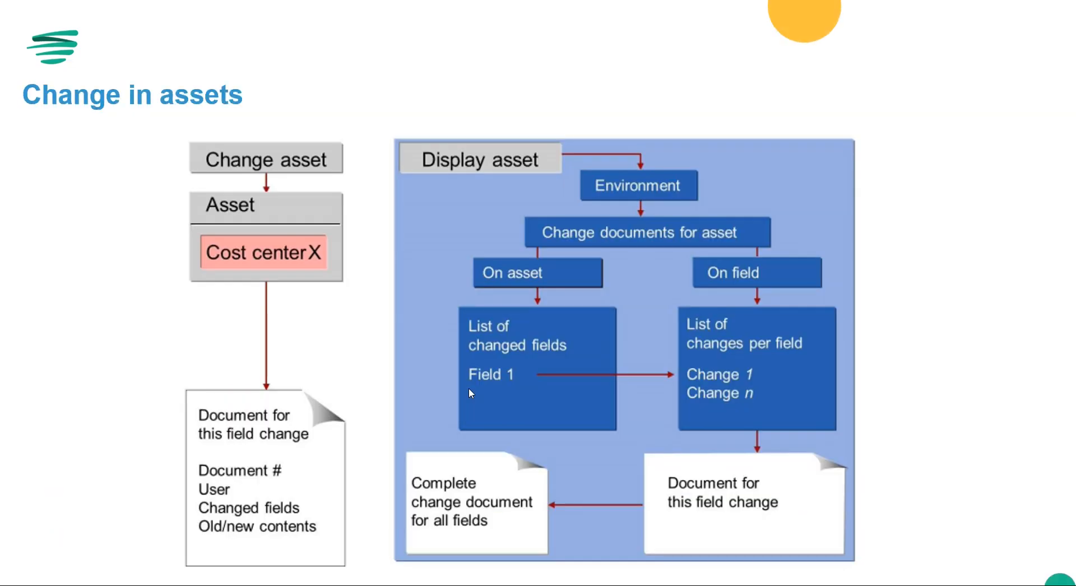